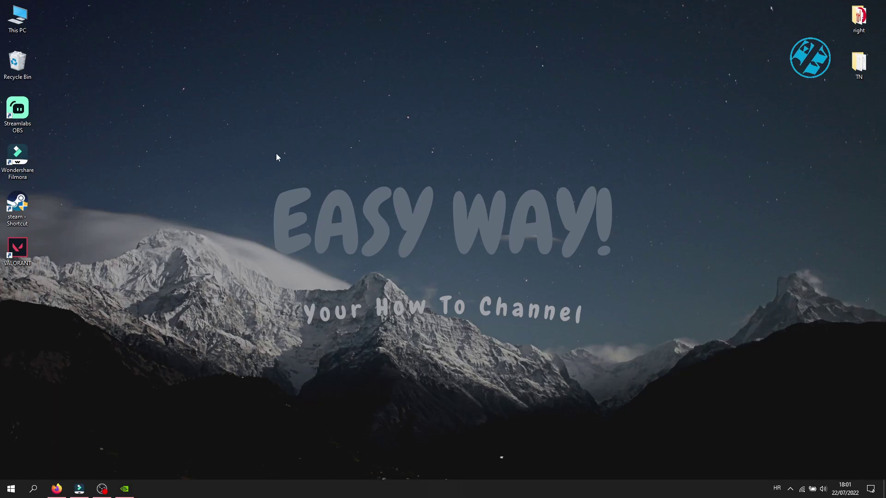
Step: Open the VALORANT shortcut's properties and close them without changes
drag(204, 132, 638, 351)
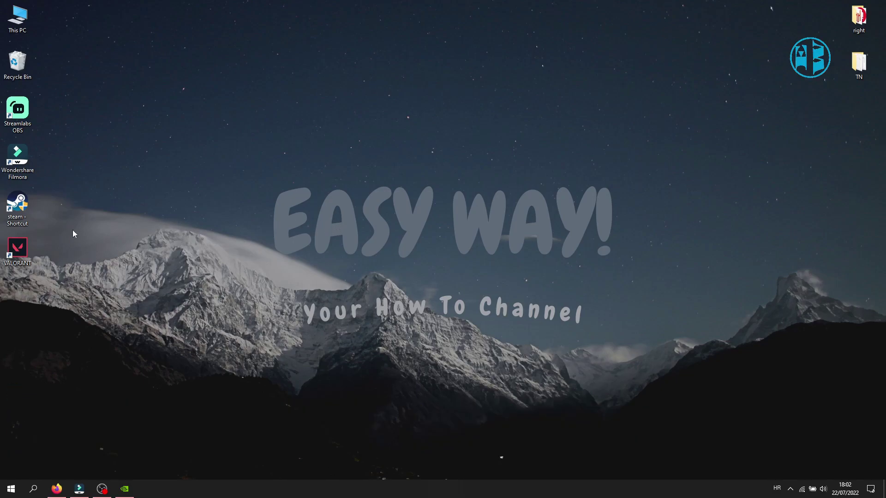
right_click(16, 247)
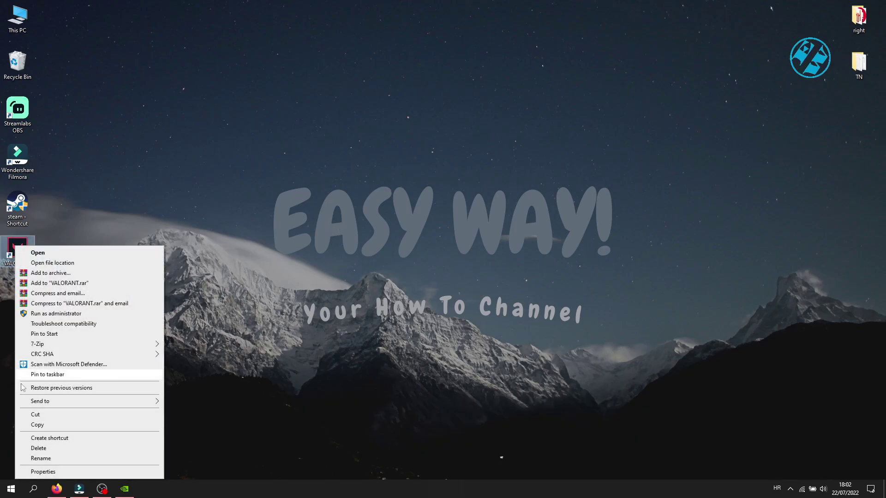
click(43, 471)
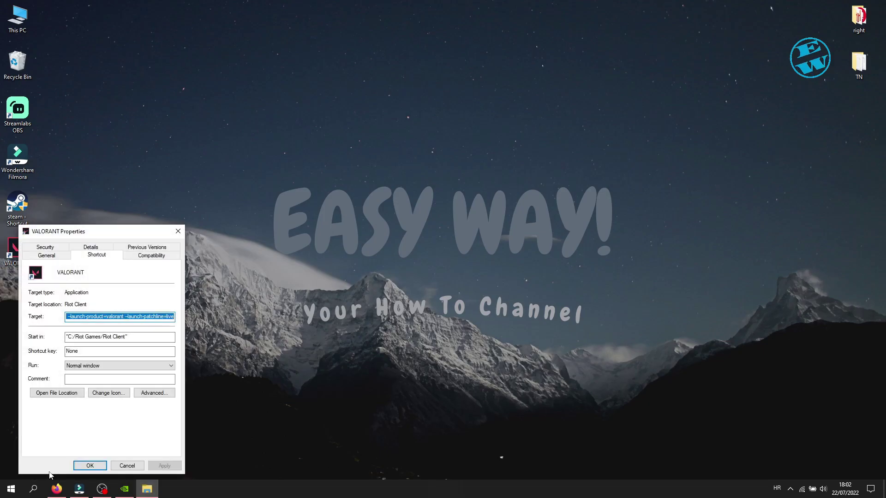
click(178, 232)
Step: Browse from This PC to C:\Riot Games\Riot Client
double_click(21, 20)
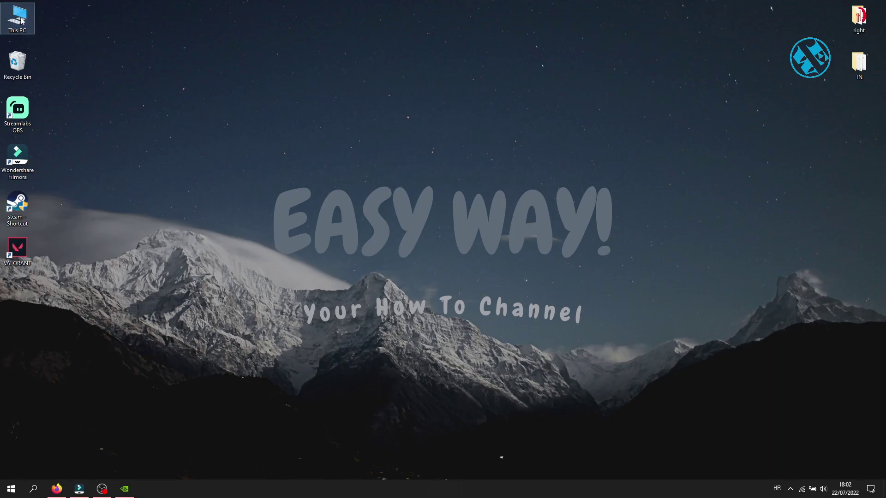
double_click(135, 137)
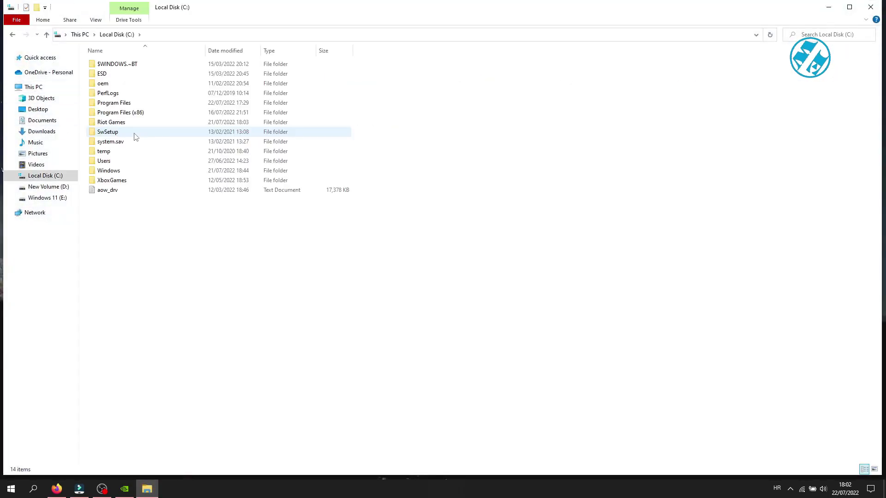
double_click(119, 123)
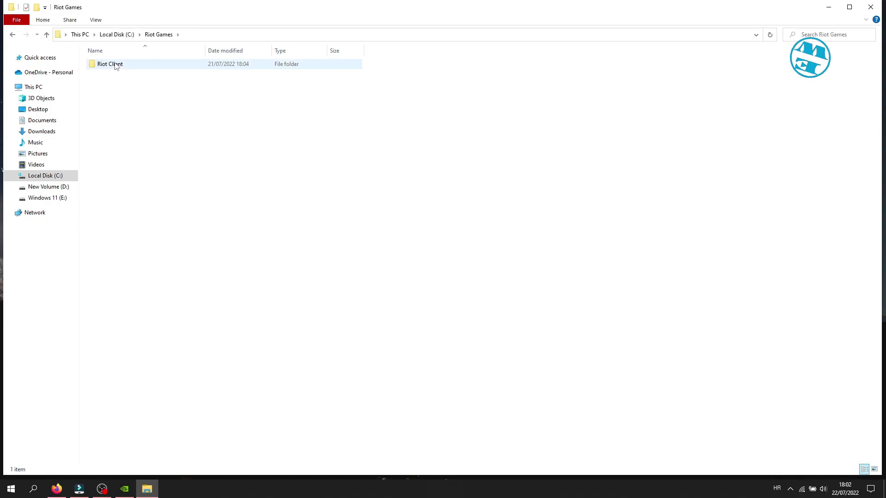
double_click(116, 65)
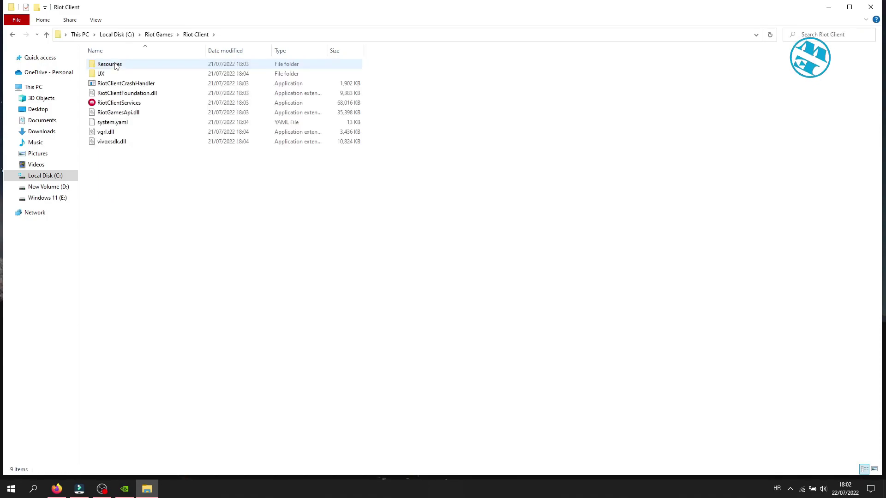
Step: Set RiotClientServices to run in Windows 8 compatibility mode and apply it
right_click(132, 105)
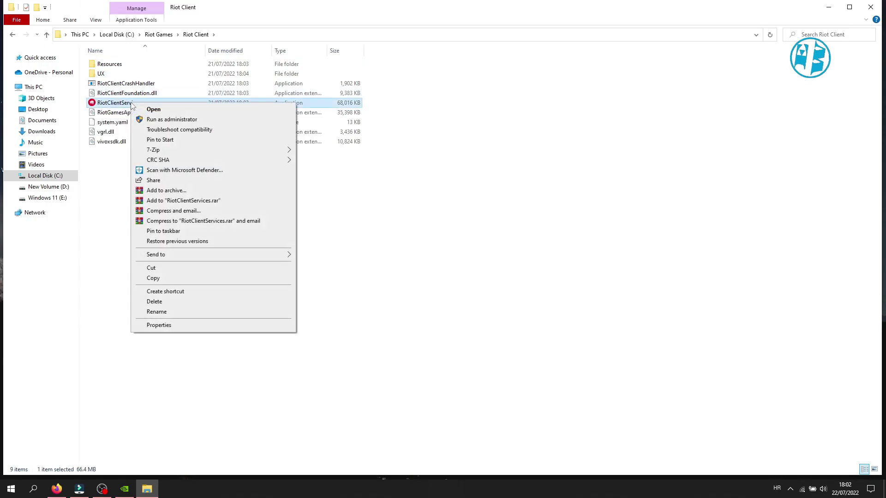
click(148, 325)
drag(233, 113, 401, 79)
click(389, 98)
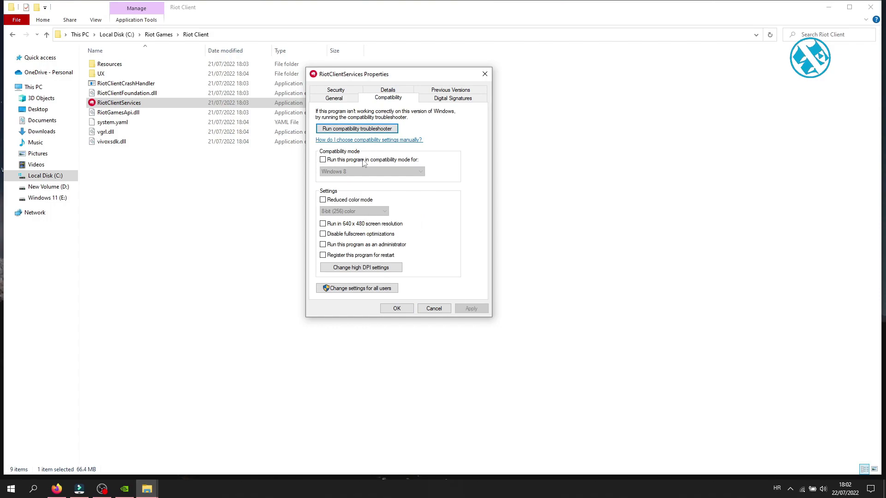
click(323, 160)
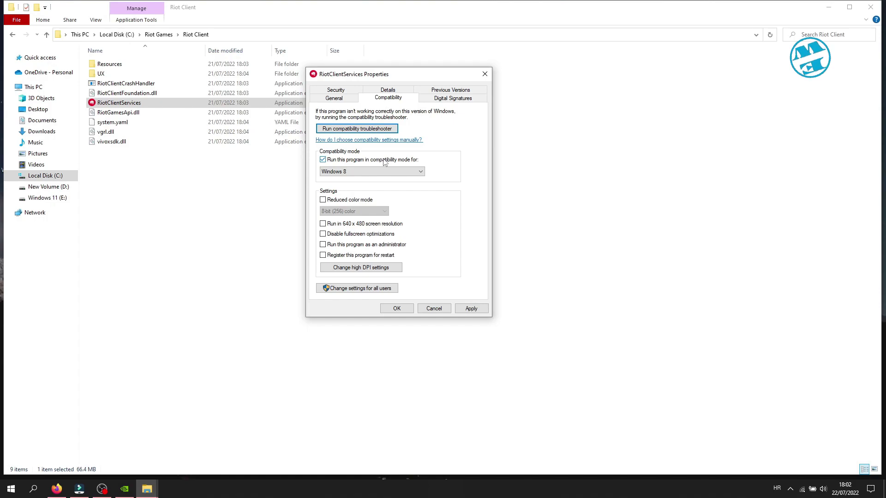
click(369, 172)
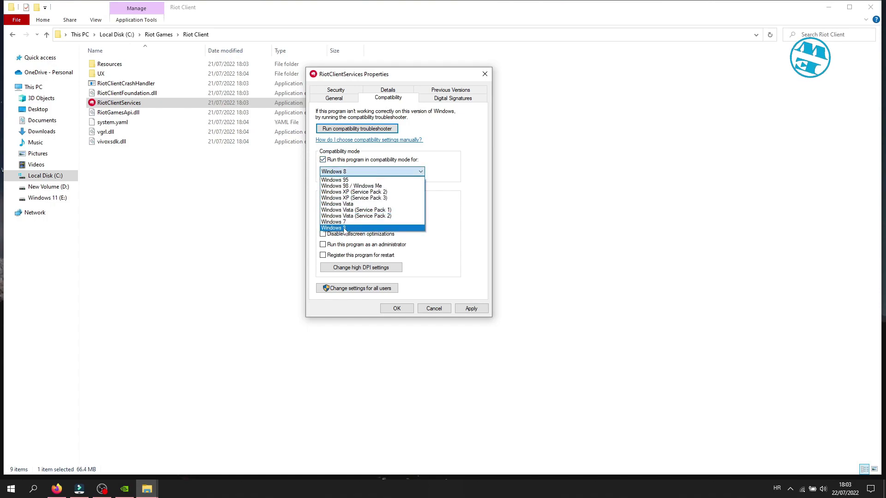
click(344, 228)
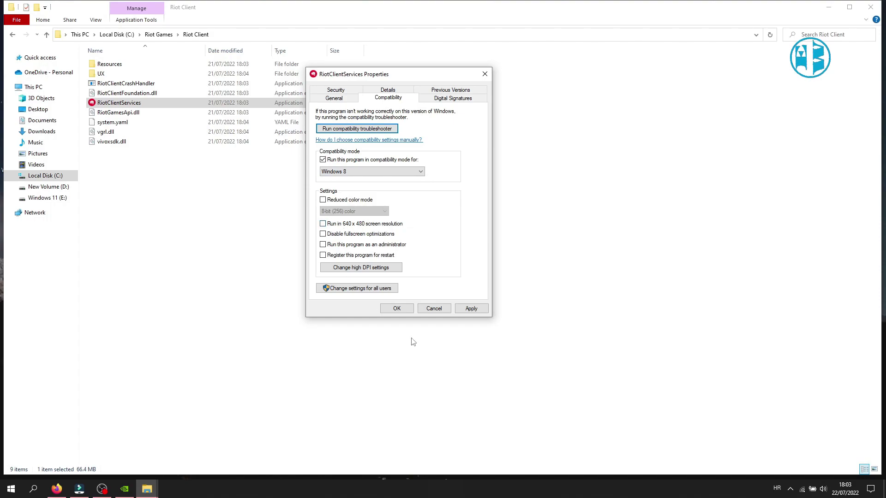
click(471, 309)
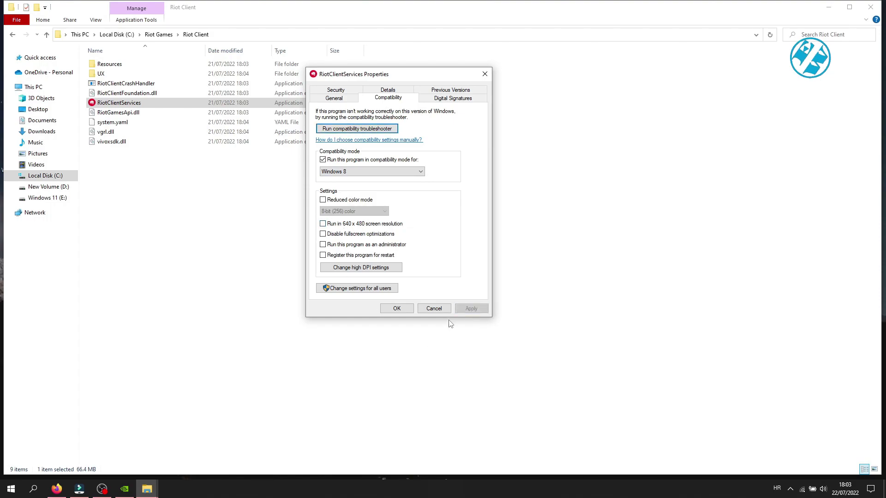
click(396, 308)
click(417, 300)
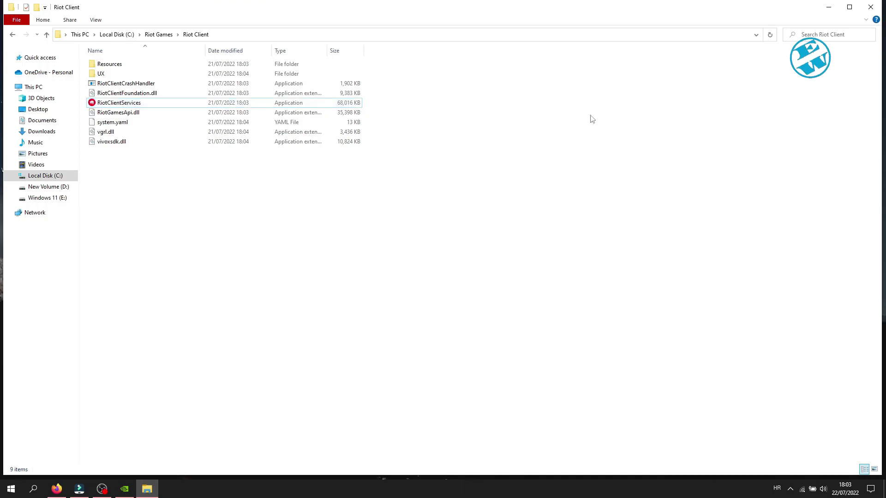
Step: After closing Explorer, make the VALORANT shortcut run as administrator with fullscreen optimizations disabled, and apply
click(870, 6)
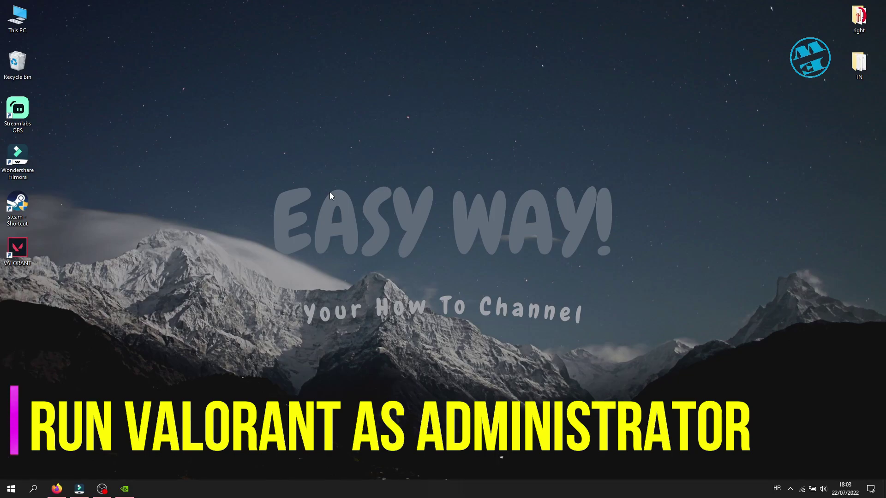
right_click(27, 261)
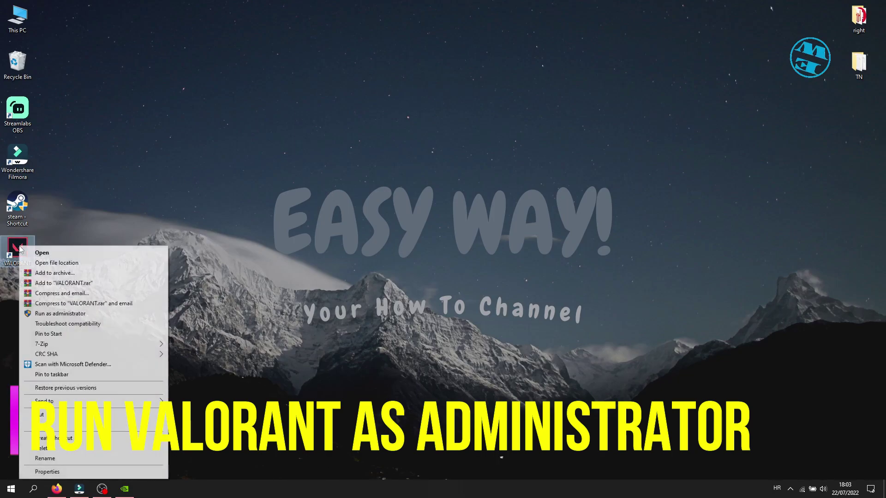
click(55, 472)
drag(98, 231, 393, 82)
click(449, 107)
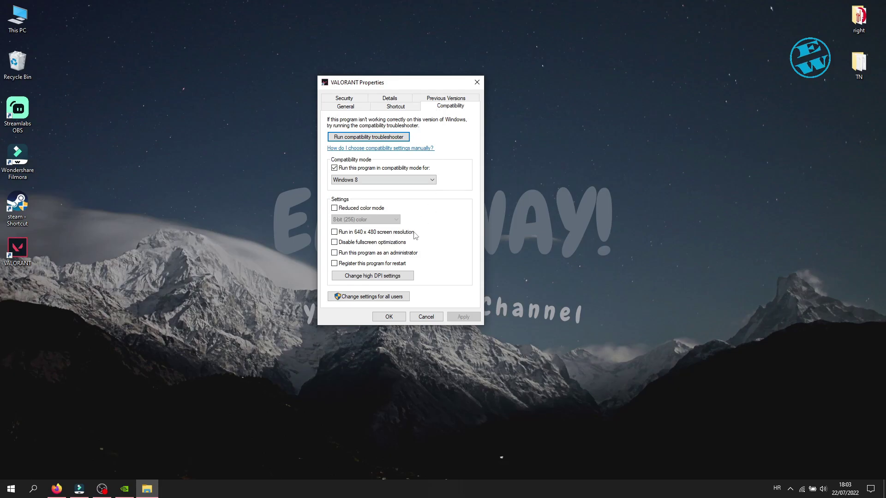
click(334, 254)
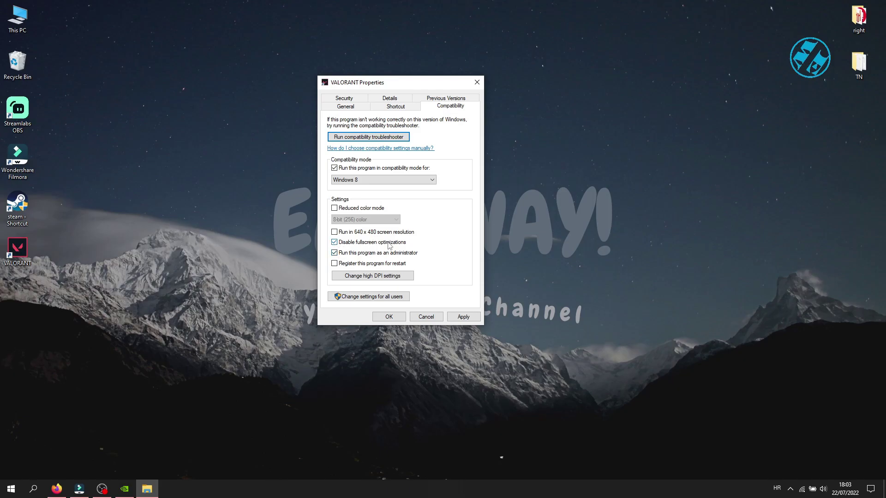
click(463, 317)
click(389, 317)
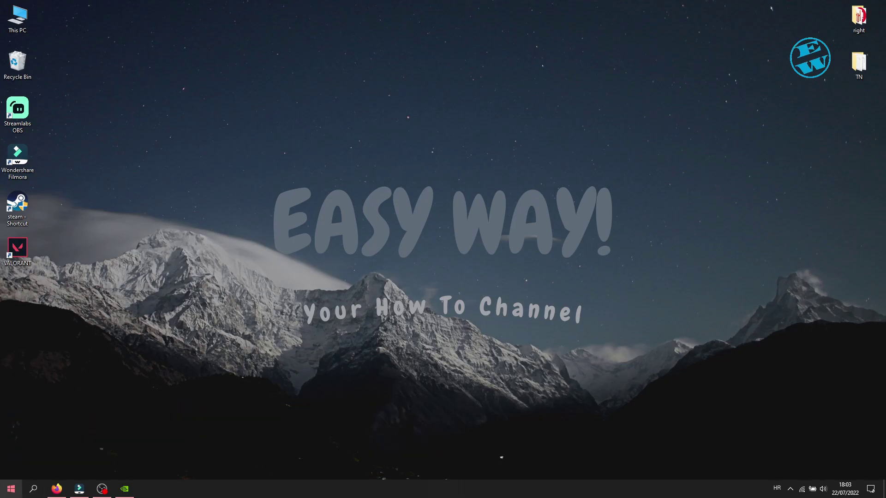
Step: Launch services.msc from the Run box and jump to the vgc service
right_click(5, 492)
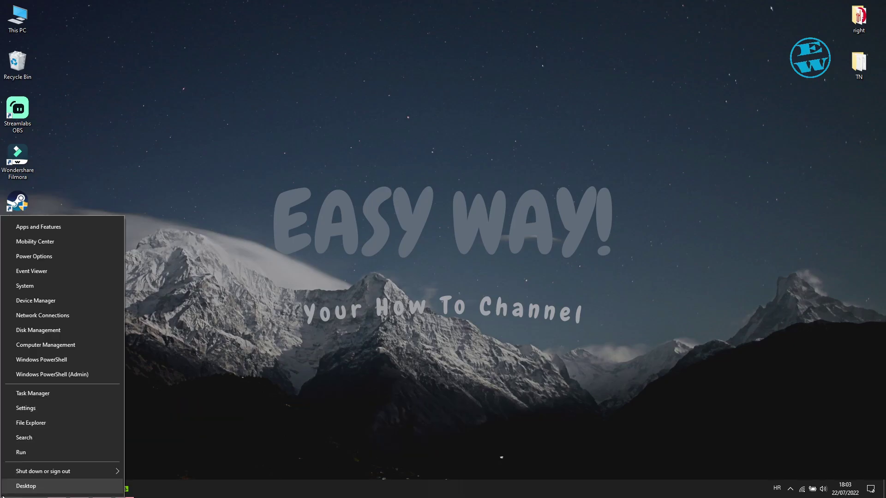
click(20, 453)
click(68, 430)
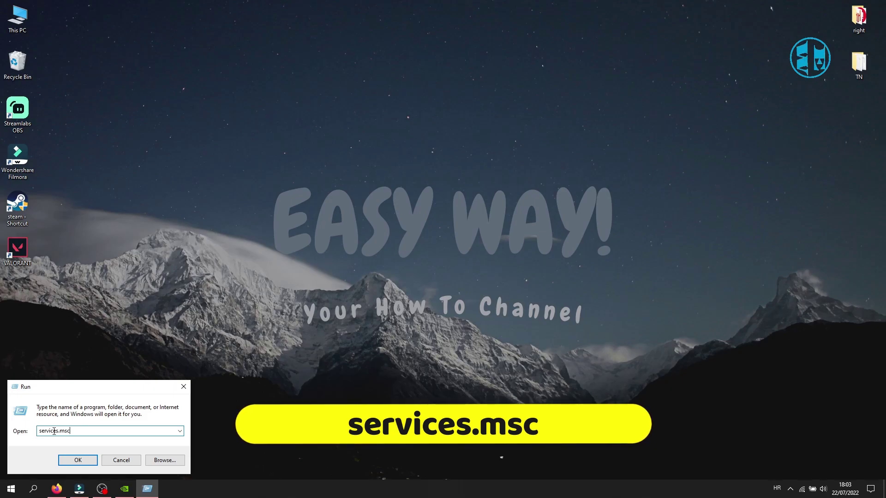
key(Return)
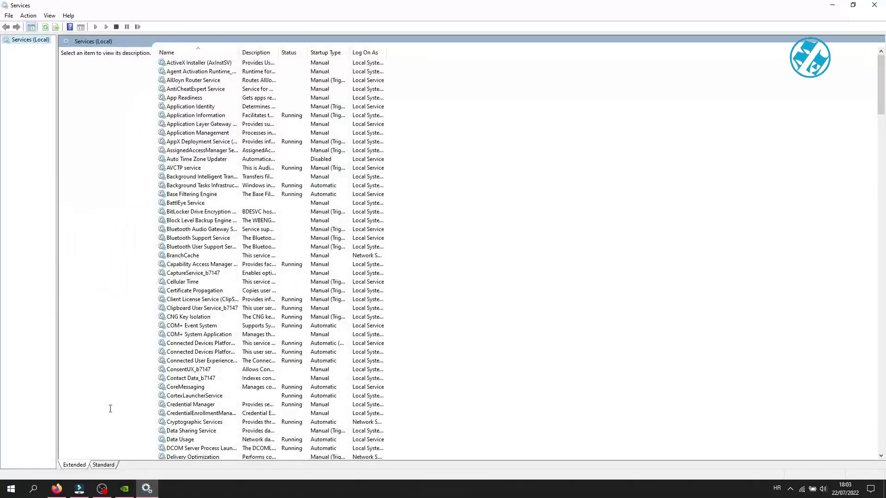
click(185, 117)
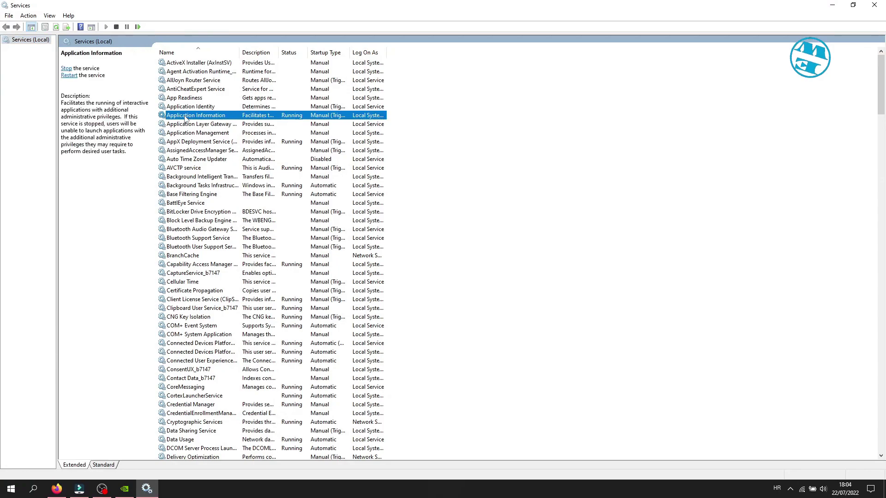
key(v)
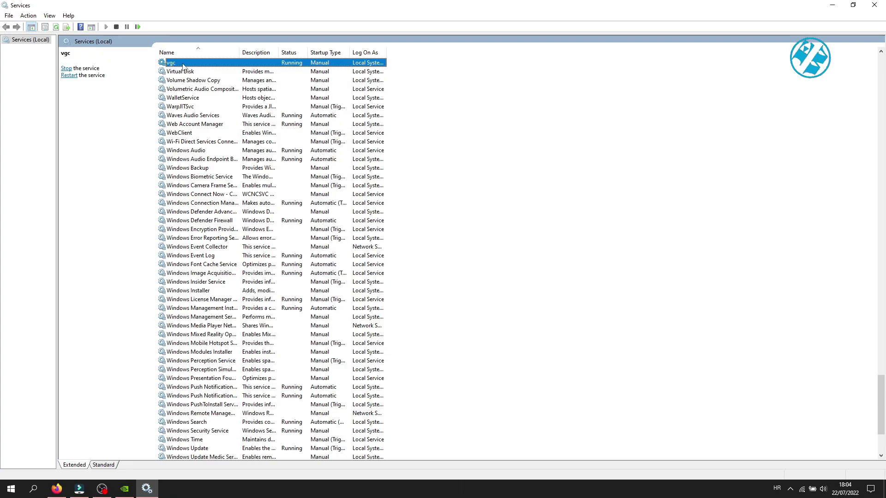
Step: Stop vgc, set its startup type to Automatic, start it again and apply
double_click(182, 66)
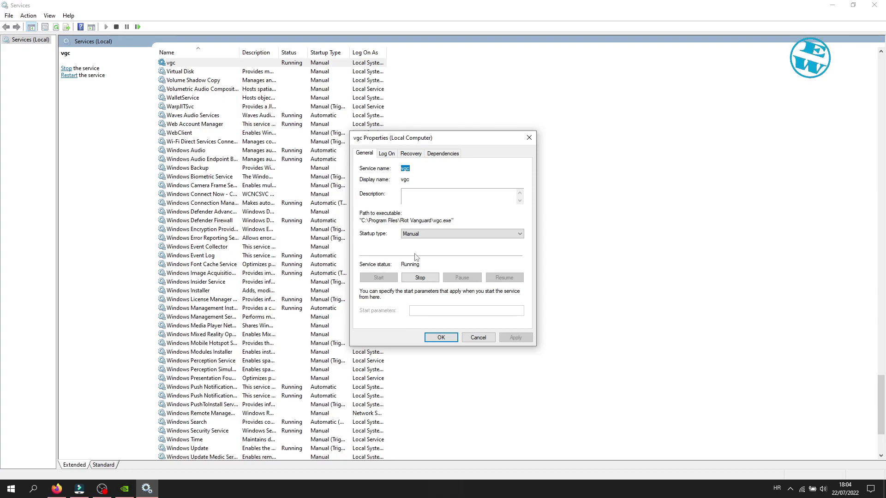
click(420, 278)
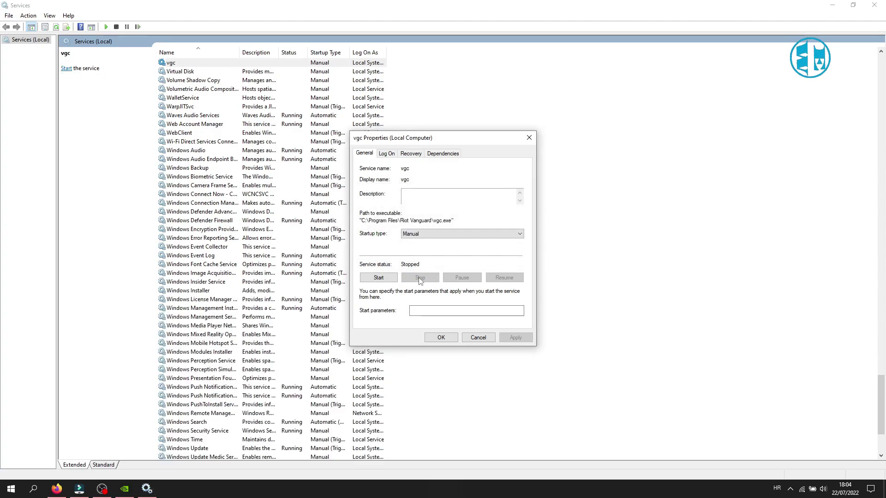
click(429, 234)
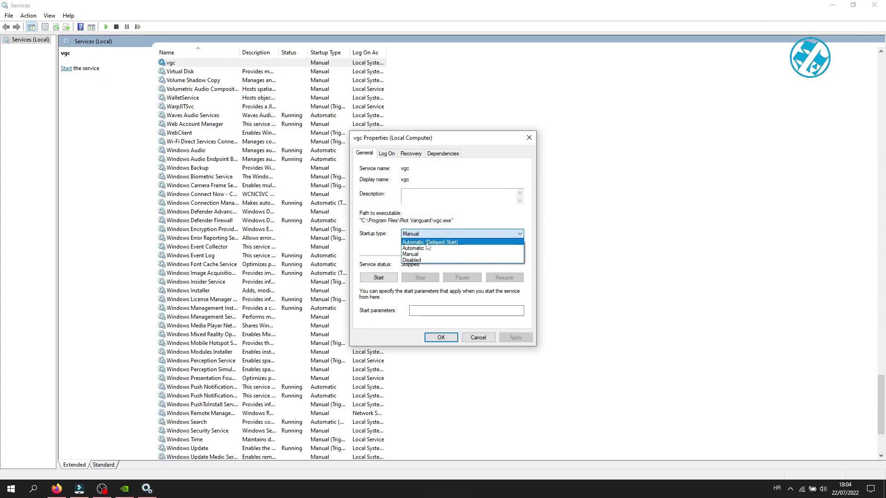
click(422, 249)
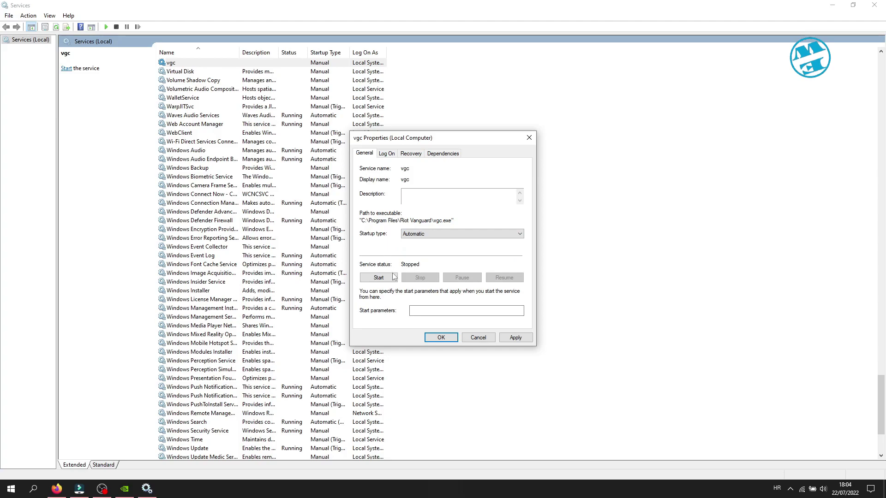
click(379, 278)
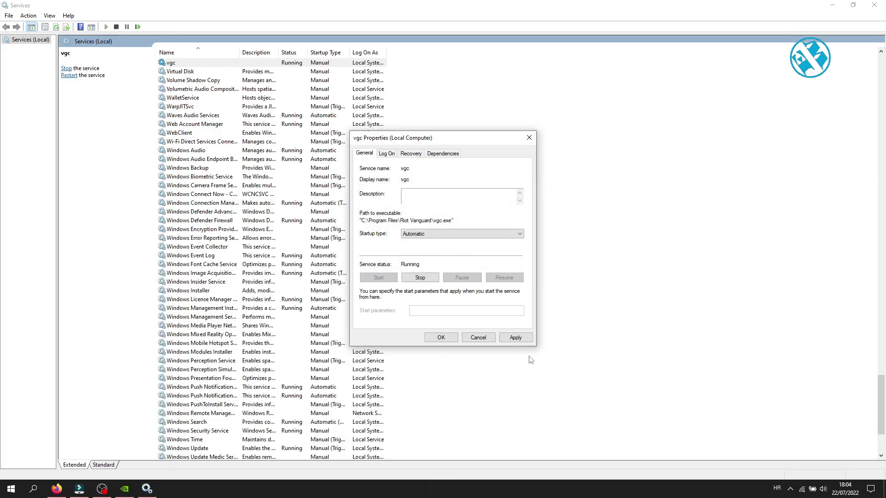
click(515, 338)
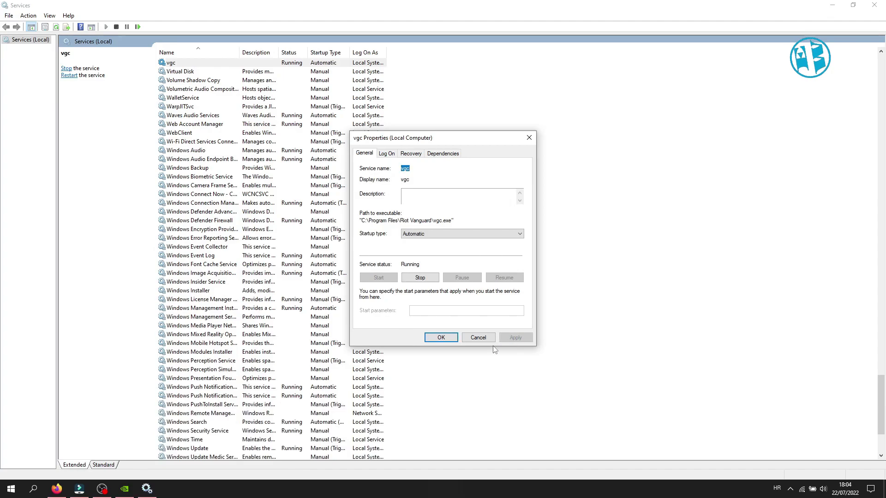
click(440, 338)
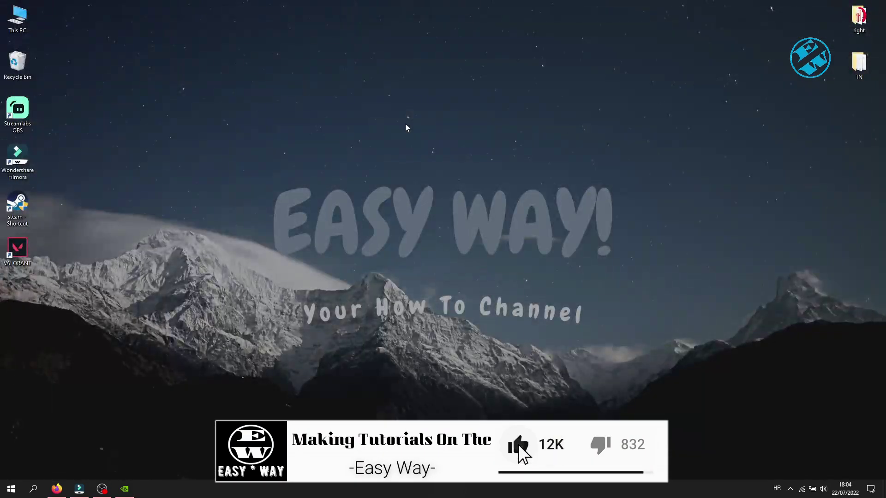
right_click(367, 131)
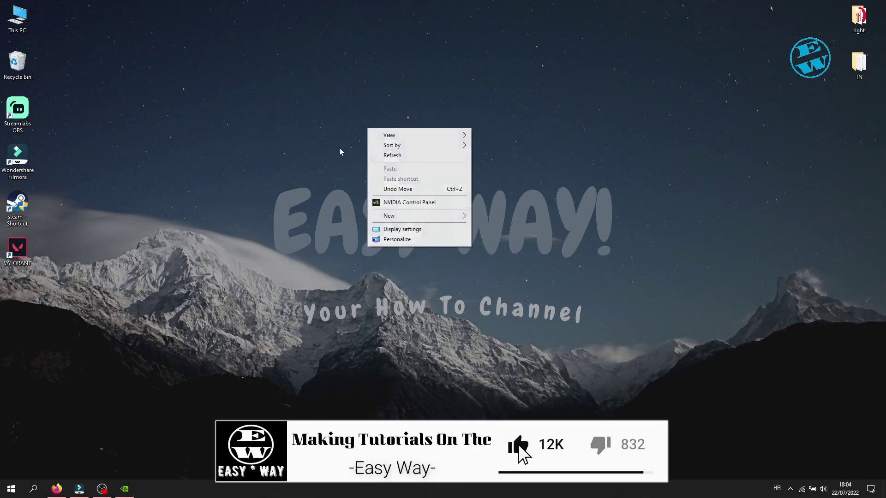
click(391, 157)
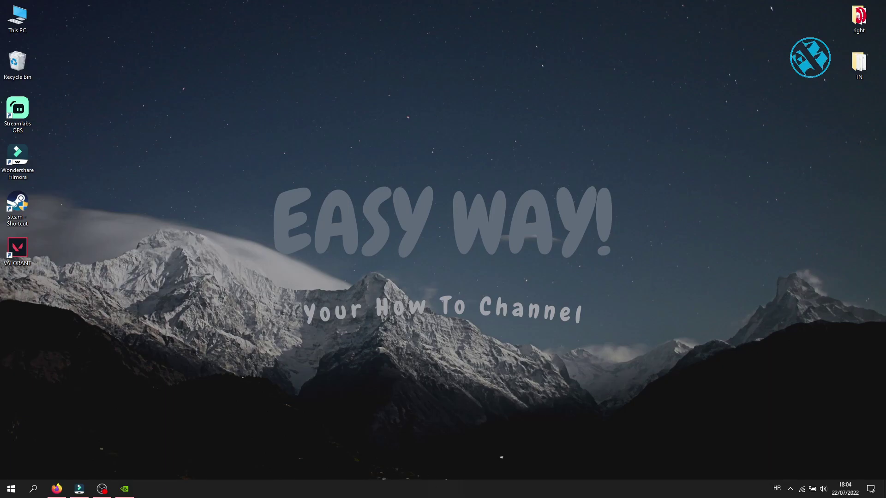
right_click(444, 489)
click(464, 452)
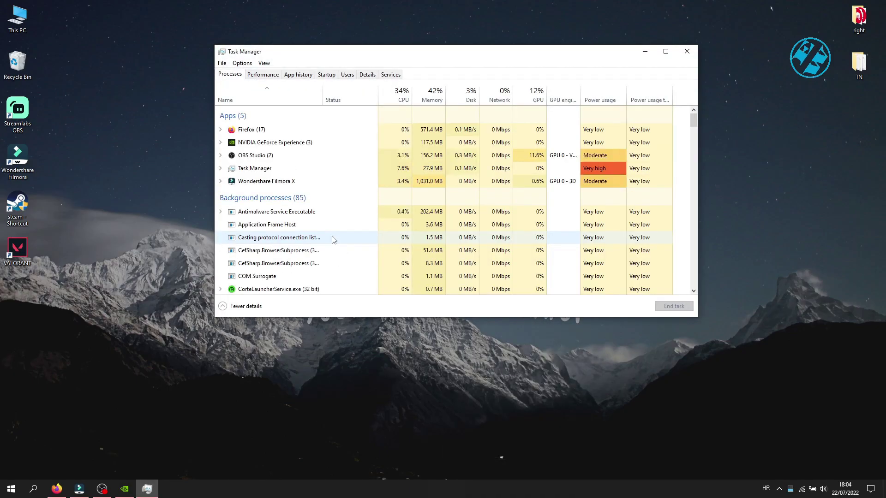
scroll(280, 208, down, 5)
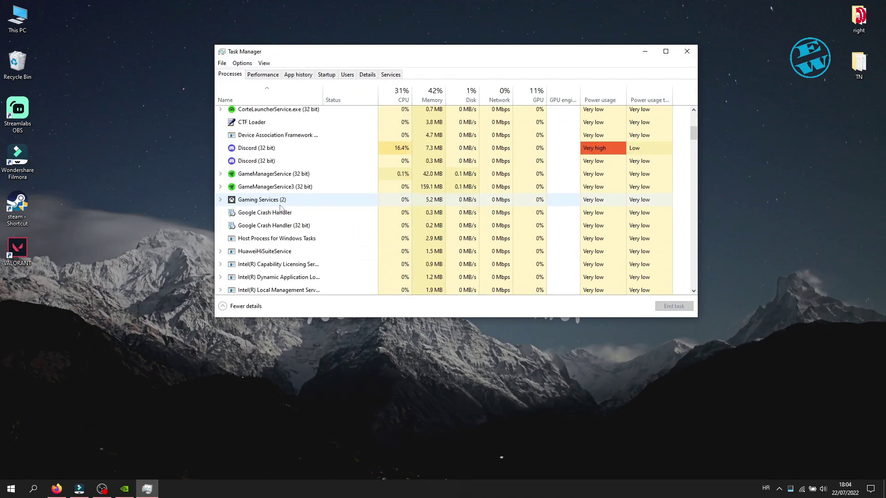
scroll(280, 207, down, 6)
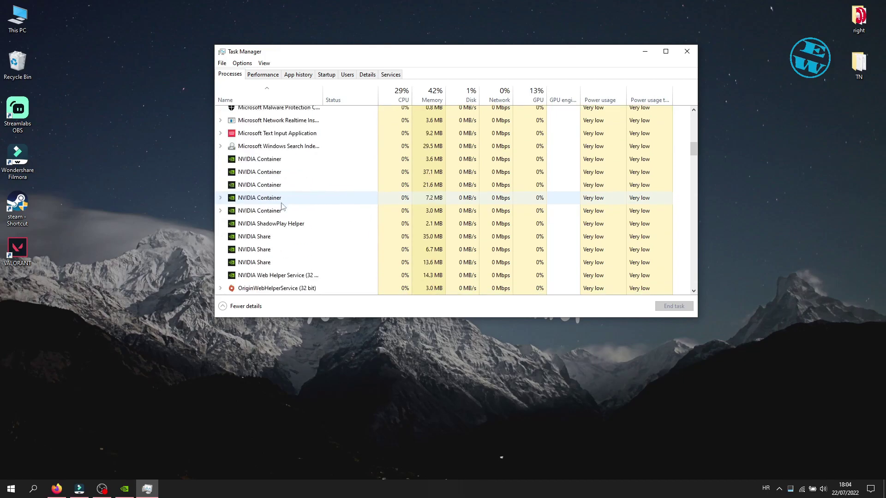
scroll(283, 206, down, 4)
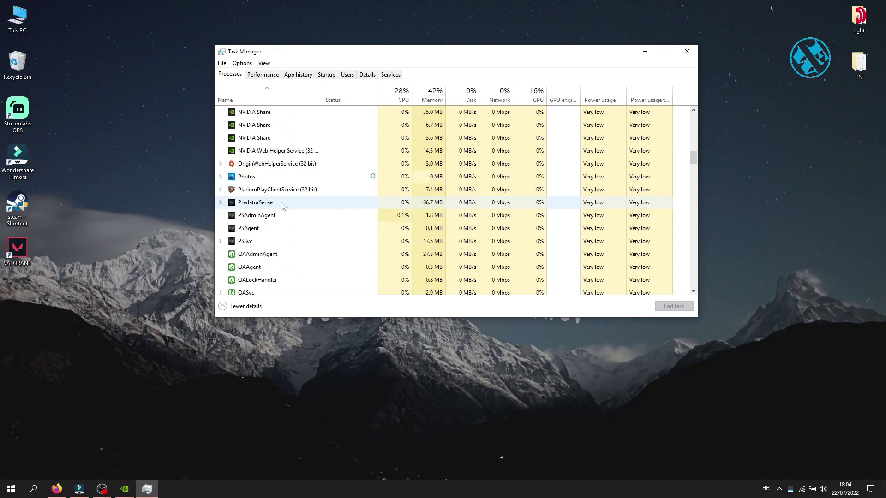
scroll(282, 209, down, 5)
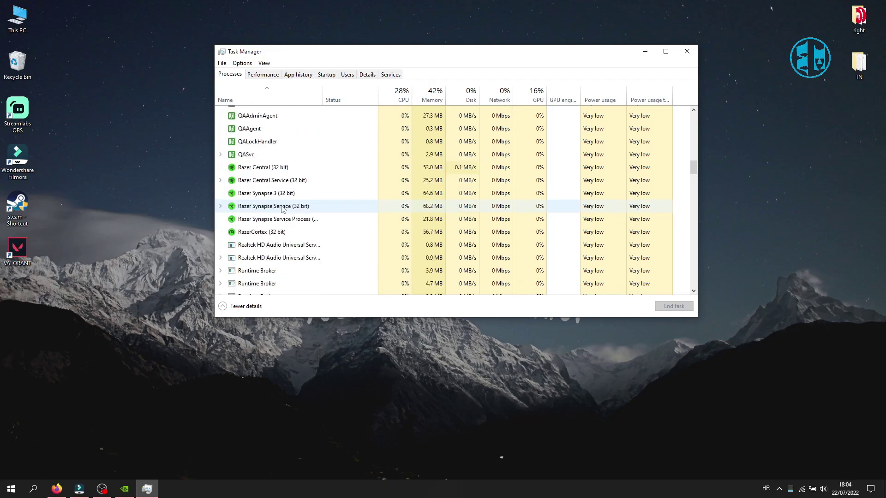
scroll(282, 208, down, 2)
right_click(249, 238)
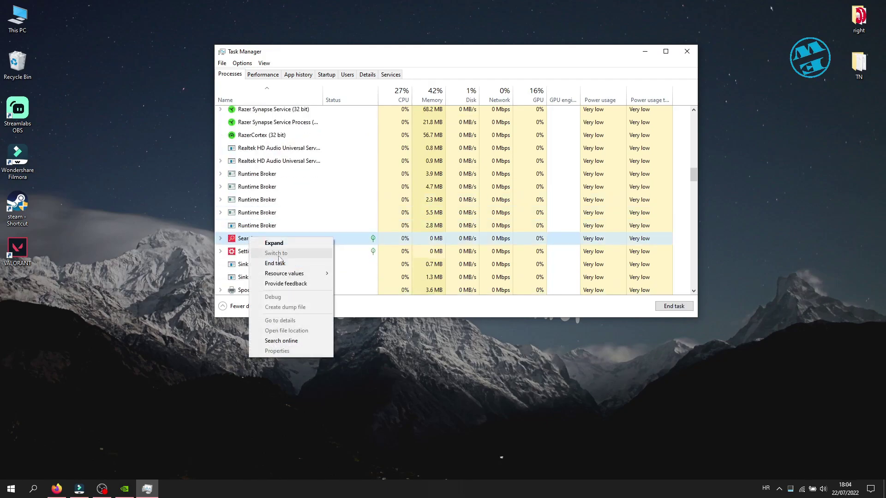
click(296, 203)
scroll(295, 203, down, 4)
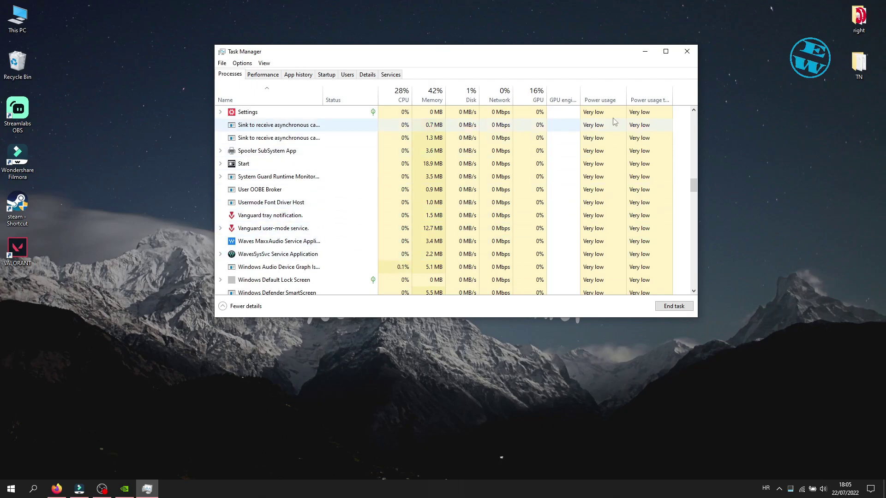
click(687, 52)
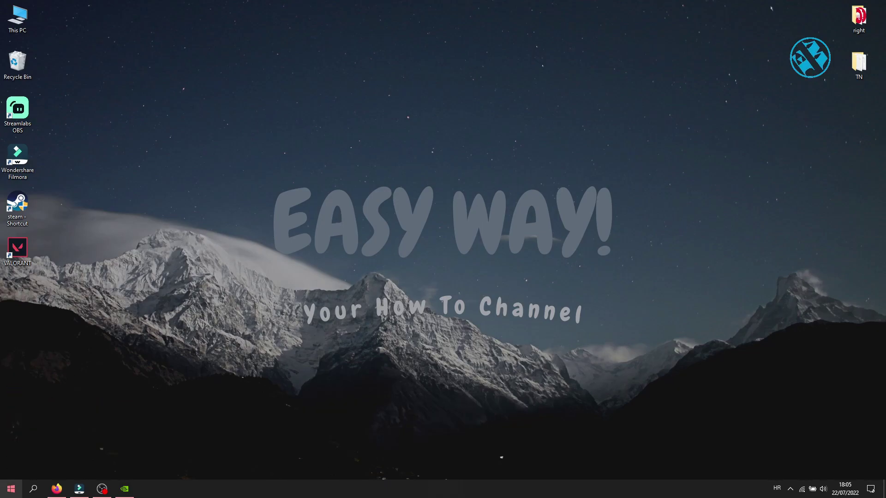
Step: In Device Manager, have Windows search automatically for a newer GeForce GTX 1070 driver
right_click(11, 488)
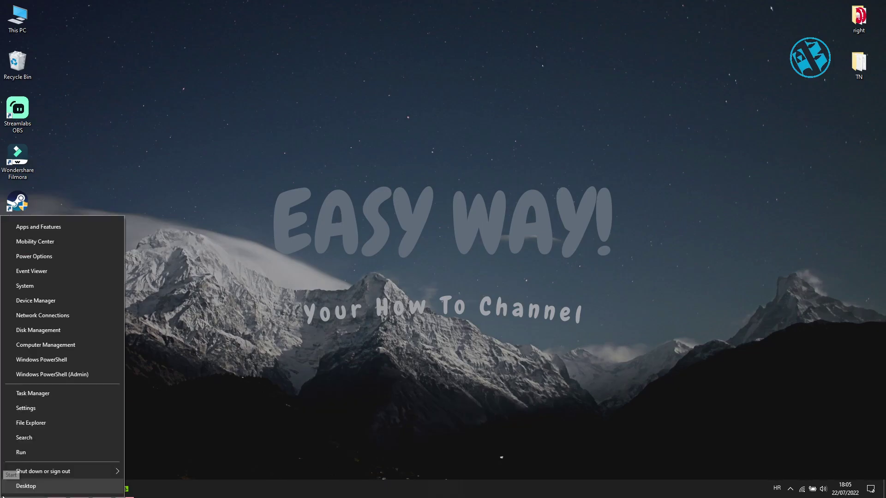
click(46, 300)
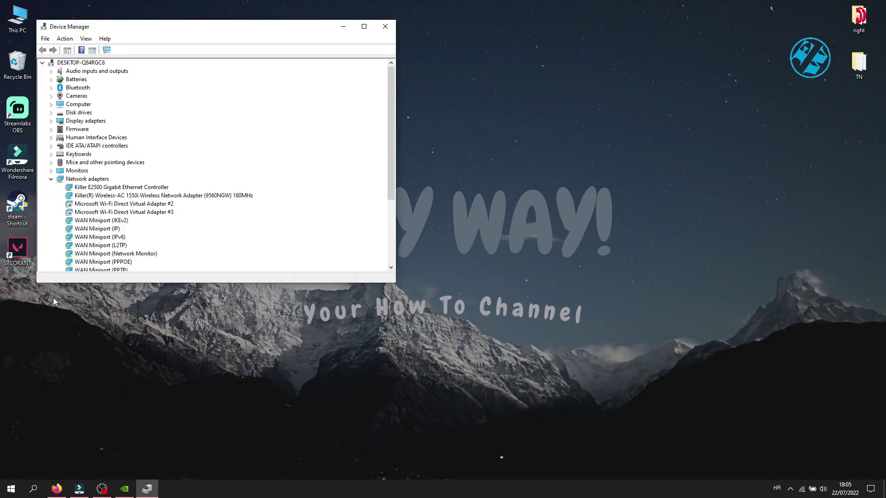
click(50, 122)
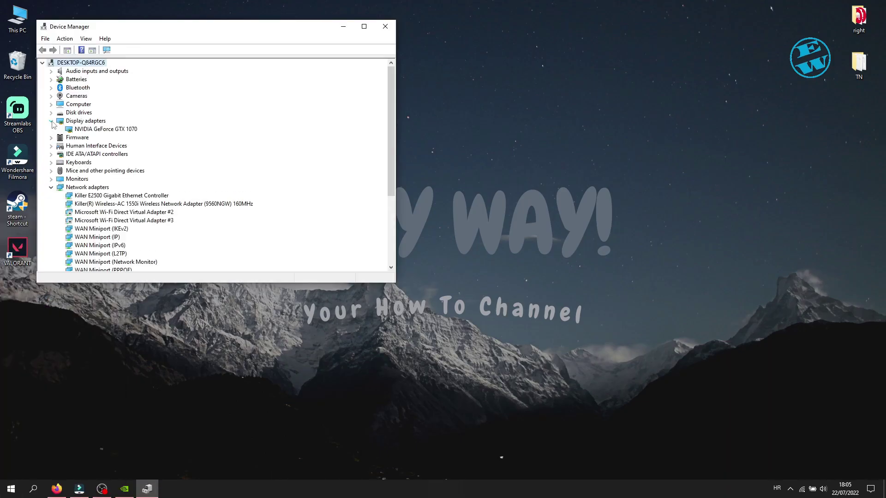
click(115, 130)
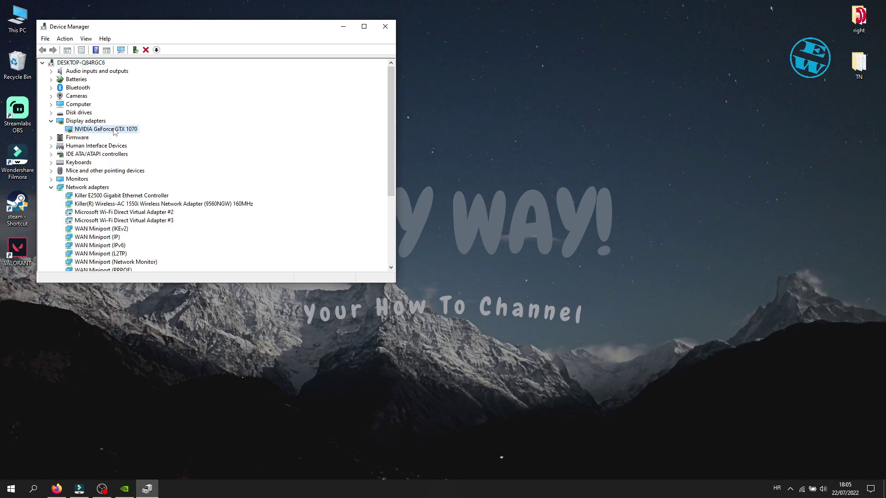
right_click(115, 131)
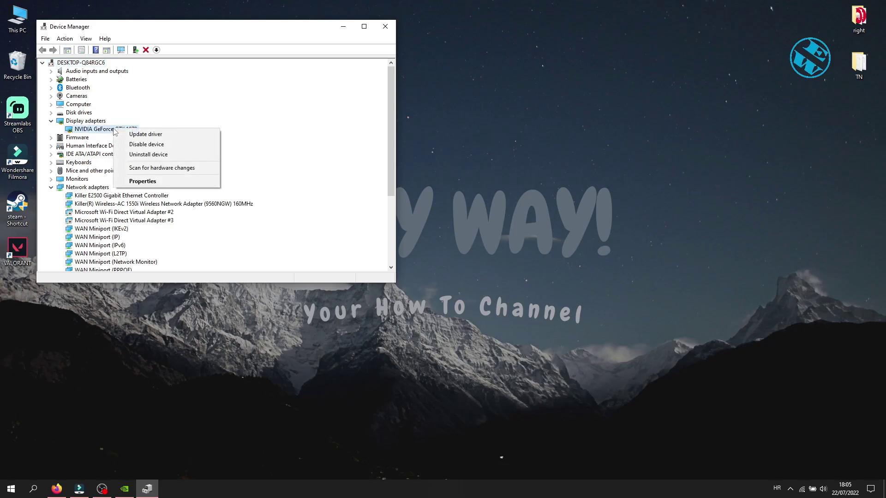
click(150, 135)
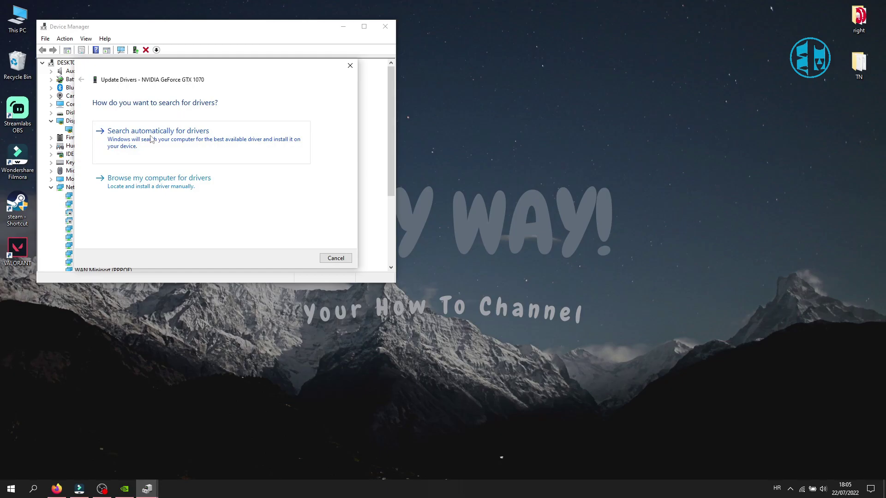
click(152, 132)
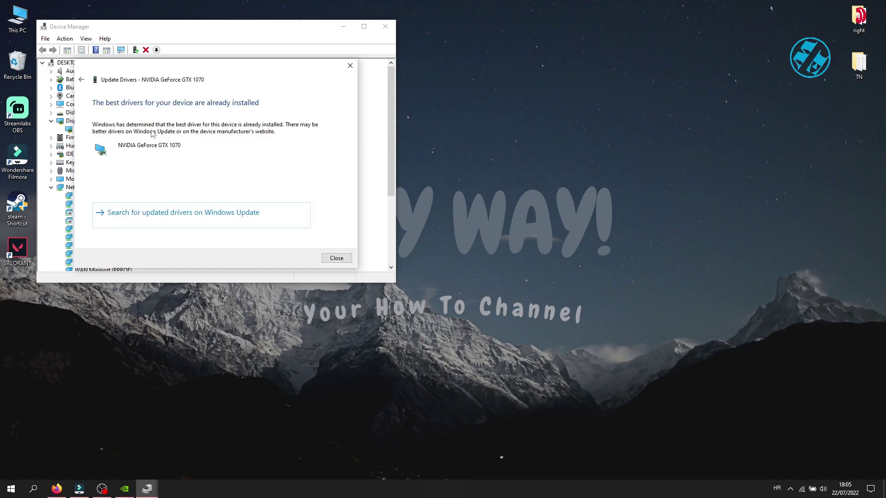
click(336, 259)
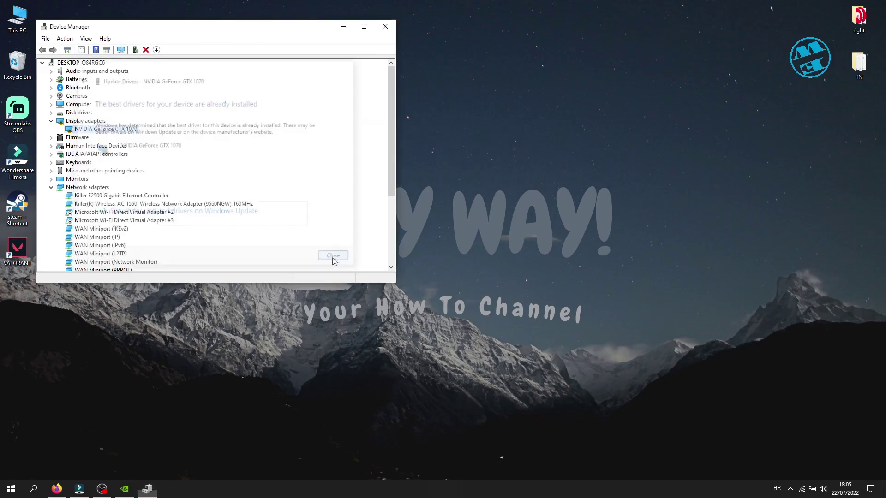
click(385, 26)
Step: Bring up Firefox and review the NVIDIA, Intel and AMD driver download pages
click(56, 489)
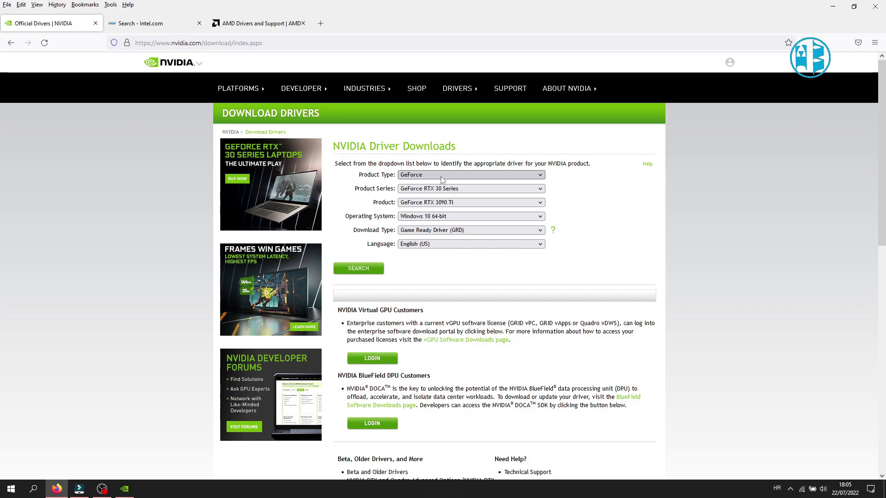
click(159, 28)
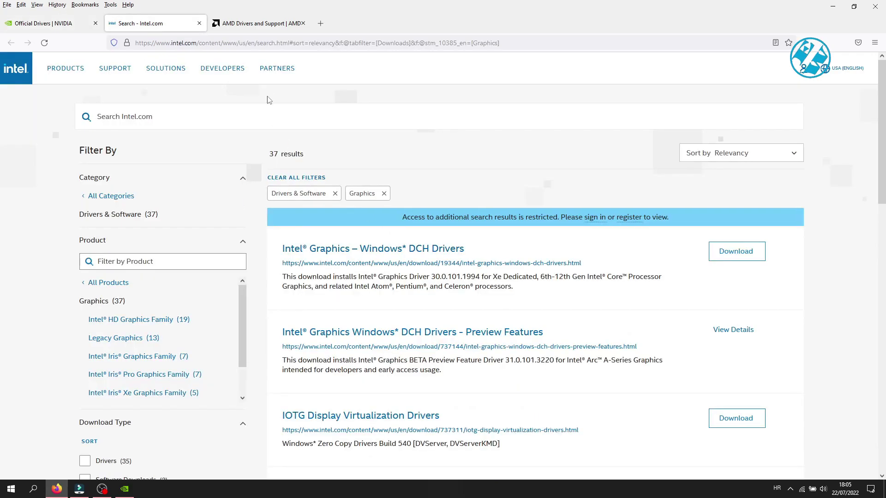
click(258, 23)
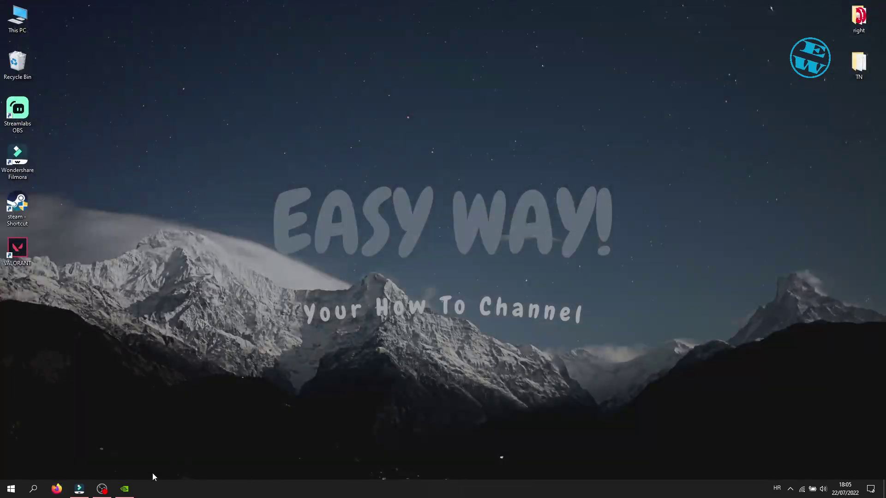
Step: Check GeForce Experience's Drivers page for a newer graphics driver, then close it
click(125, 488)
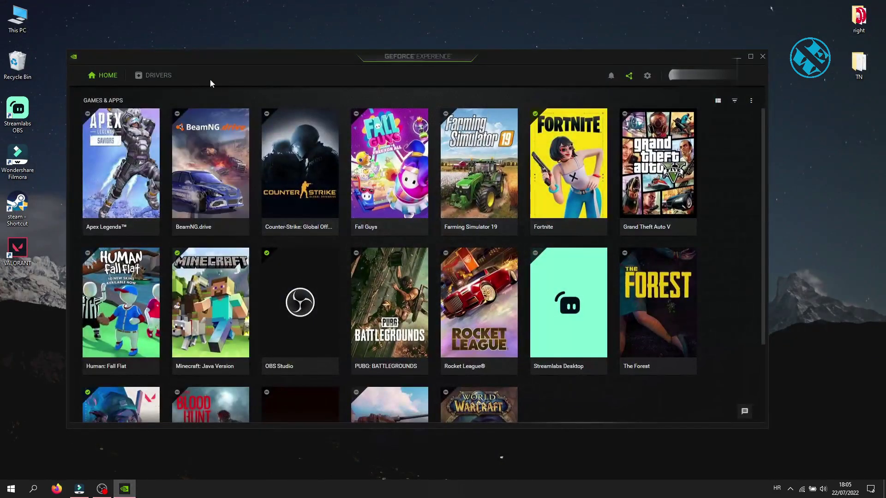
click(161, 80)
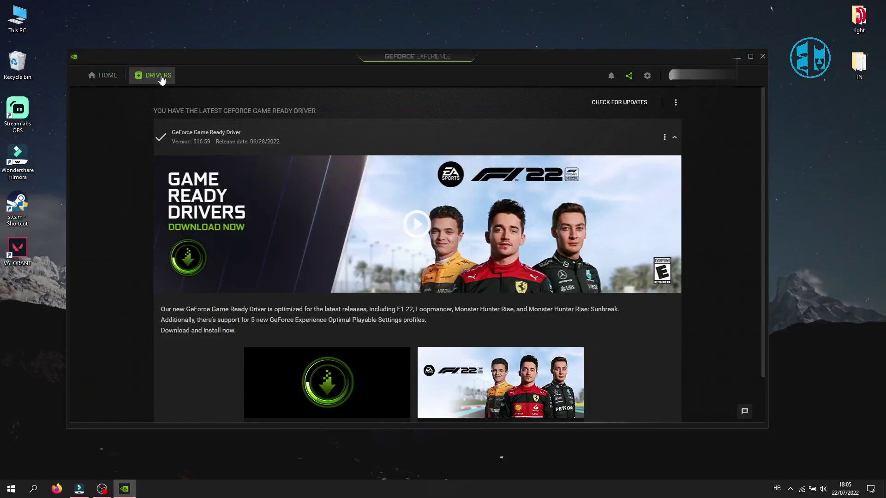
click(597, 102)
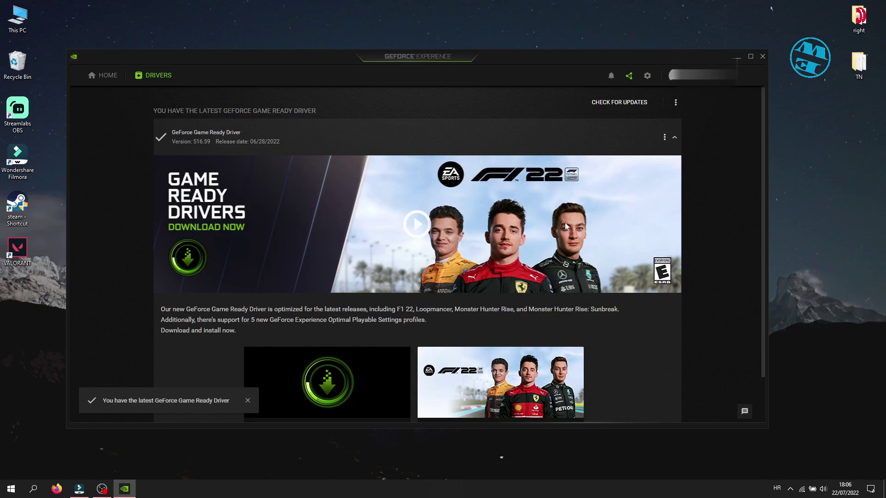
click(763, 57)
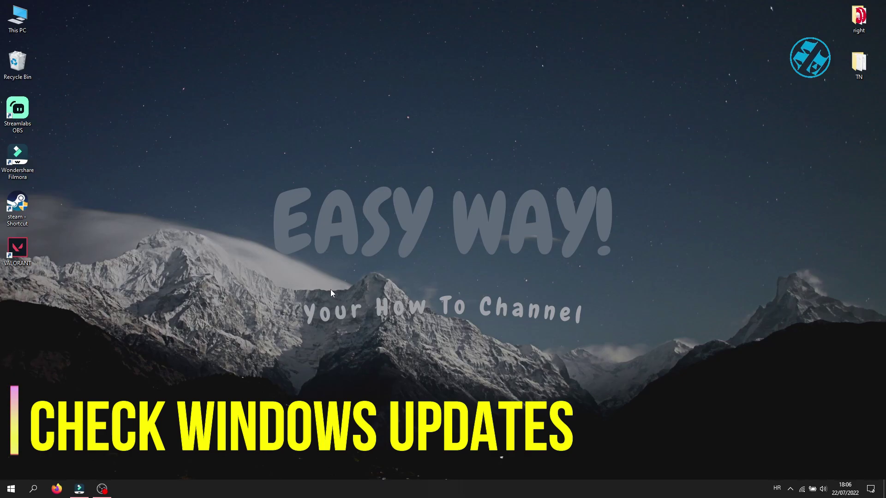
Step: Run Check for updates under Settings > Update & Security, then close Settings
click(14, 488)
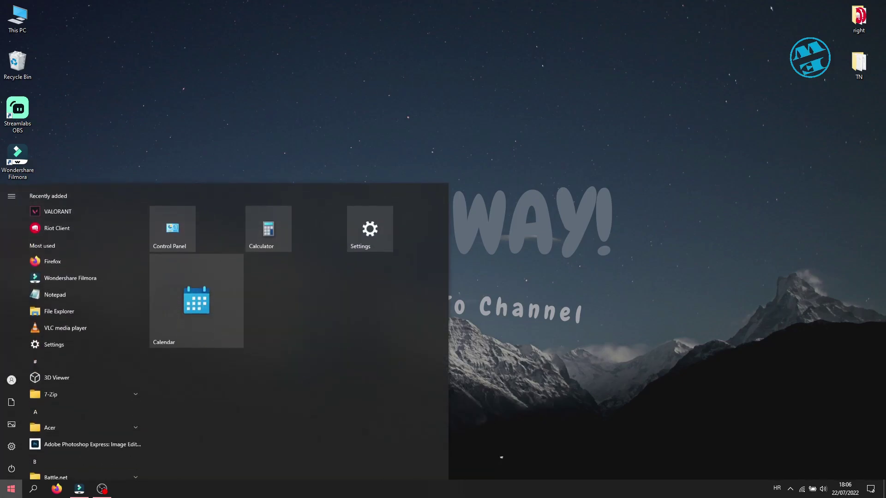
click(10, 446)
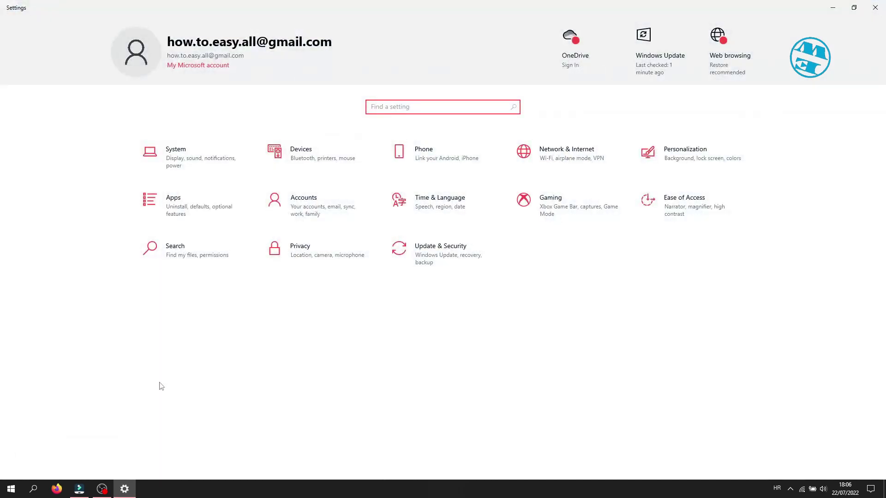
click(438, 254)
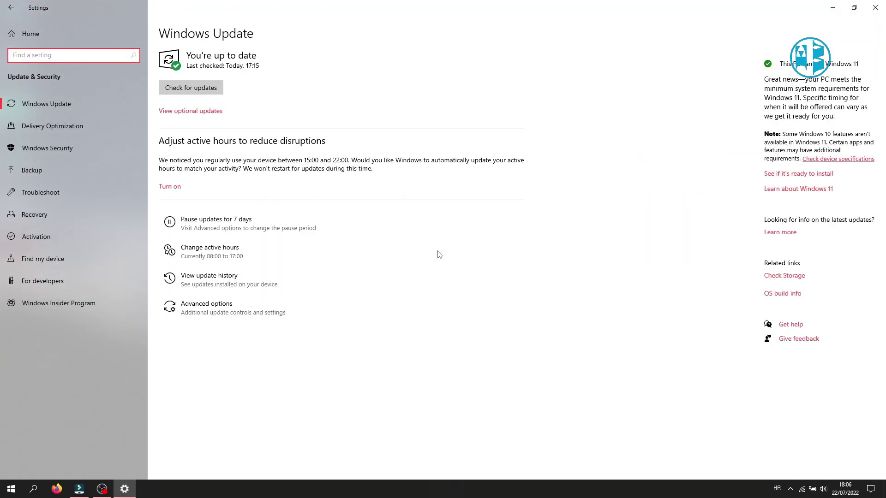
click(190, 88)
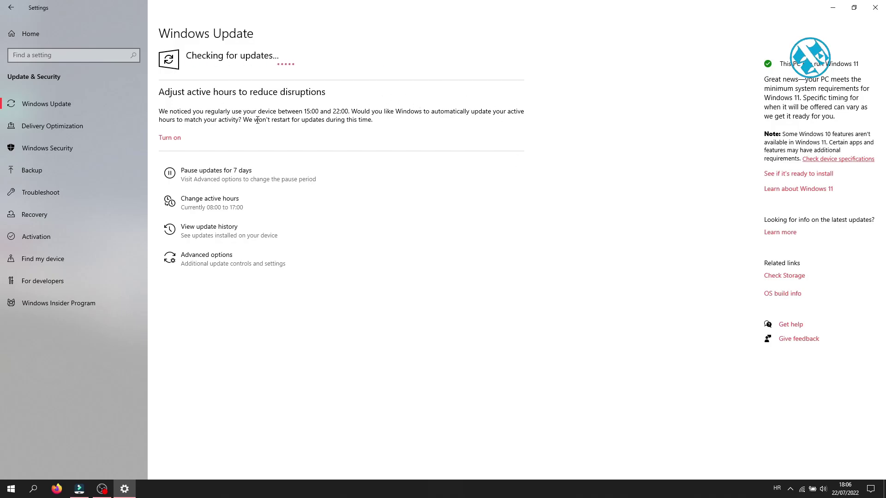
click(878, 10)
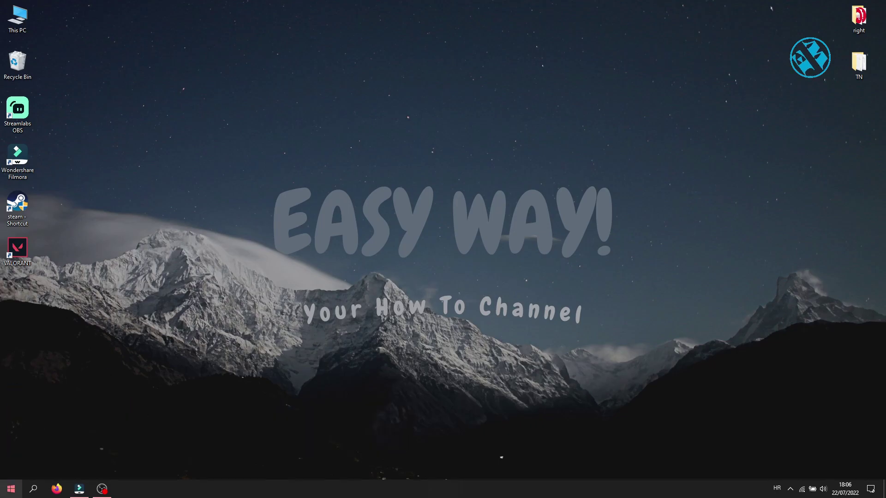
Step: Launch System Configuration by running msconfig from the Run box
right_click(11, 488)
click(22, 453)
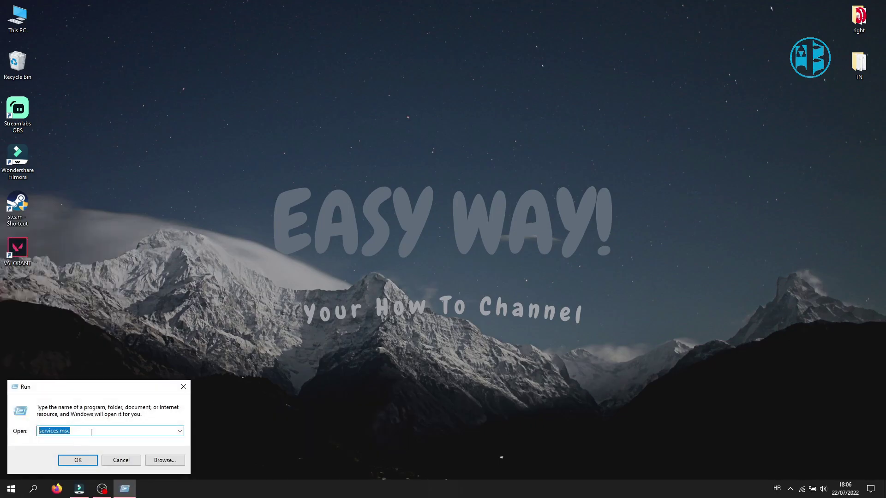
text(msconfi)
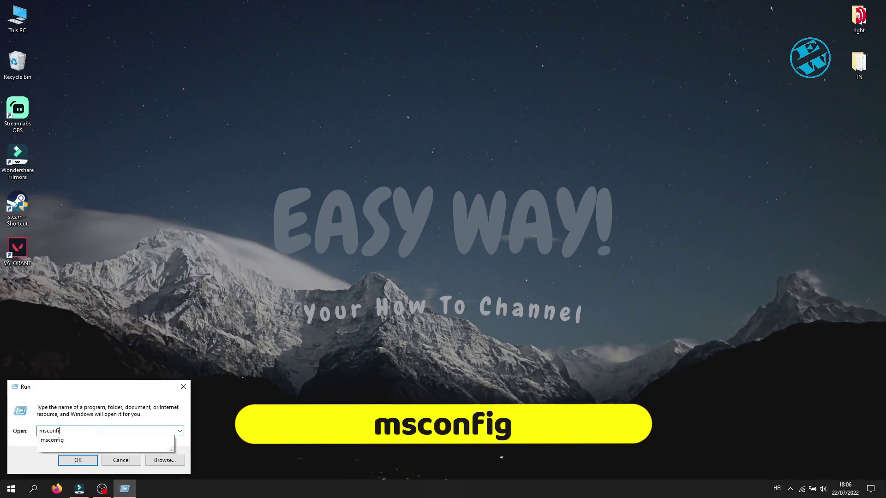
click(91, 440)
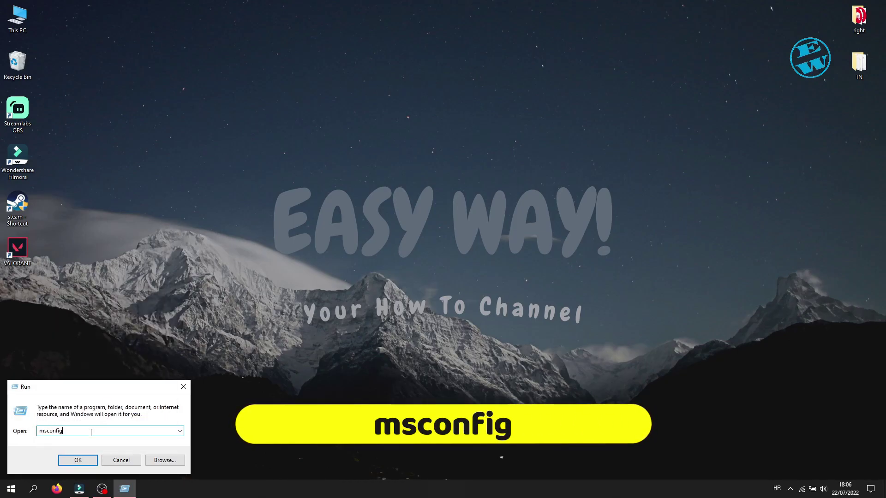
key(Return)
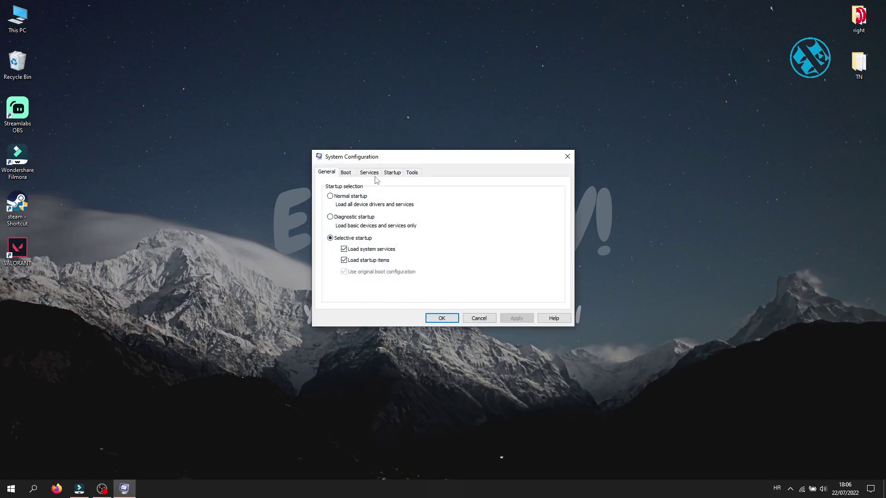
Step: Hide Microsoft services, disable all the rest, apply, and skip the restart
click(369, 172)
drag(412, 162, 417, 126)
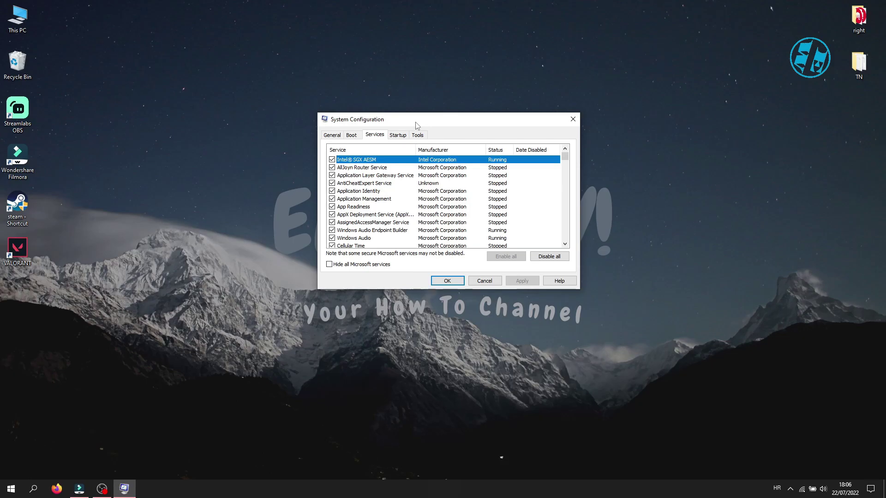
click(344, 265)
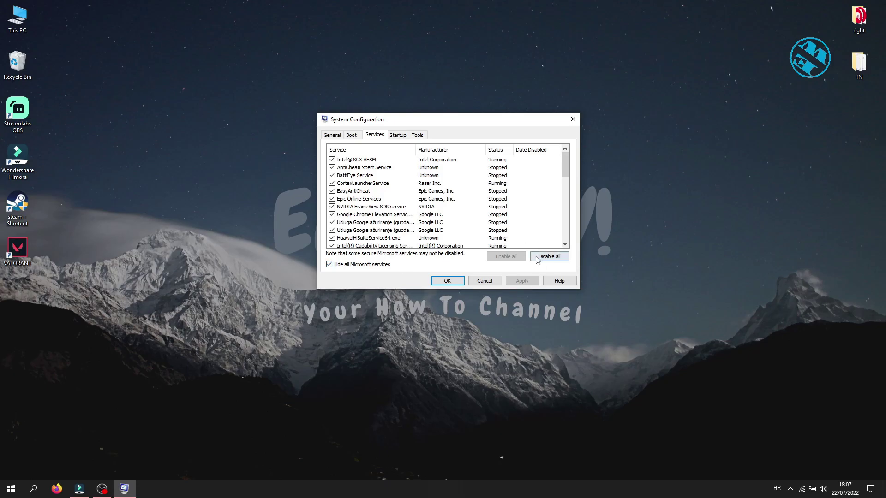
click(550, 257)
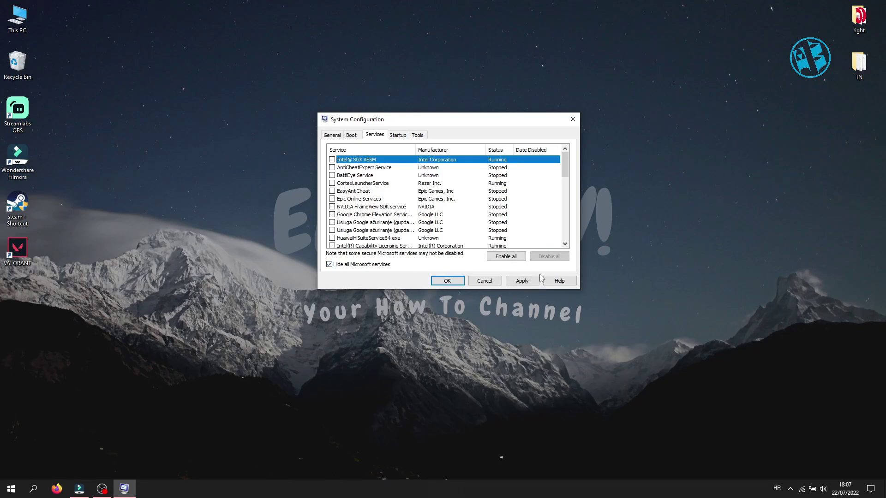
click(522, 282)
click(450, 282)
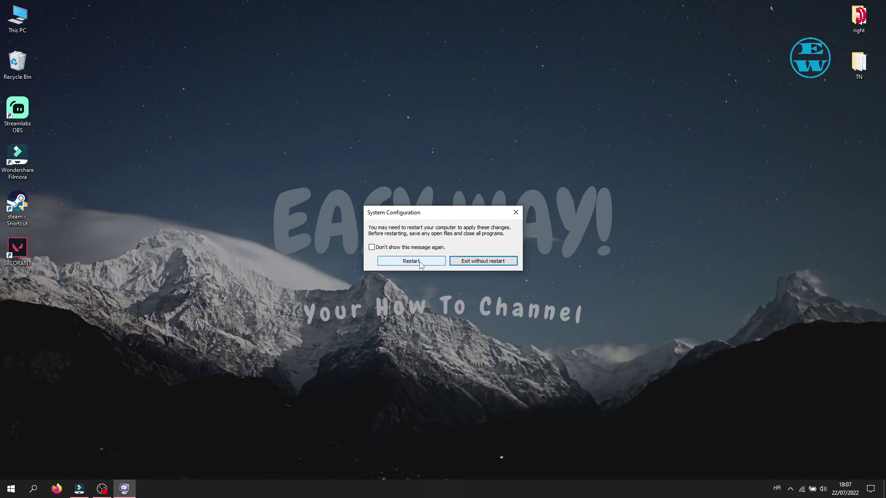
click(516, 213)
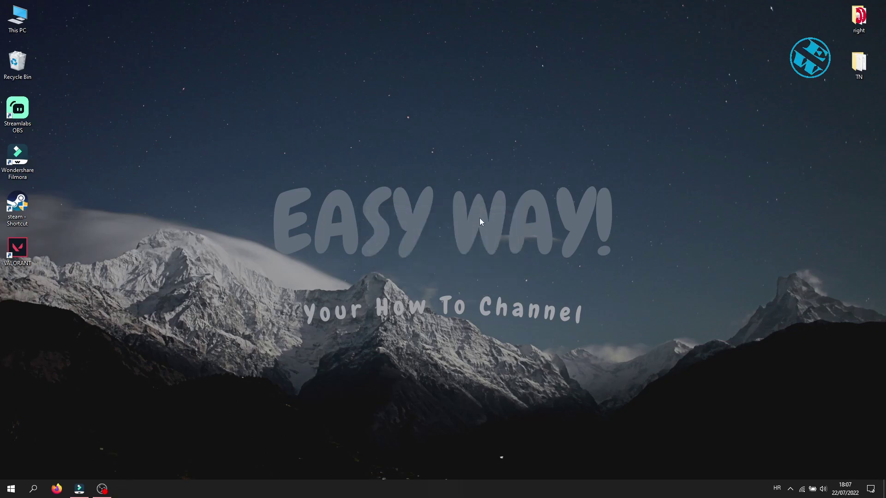
Step: Reopen msconfig and list the services with Microsoft ones hidden
right_click(11, 488)
click(21, 455)
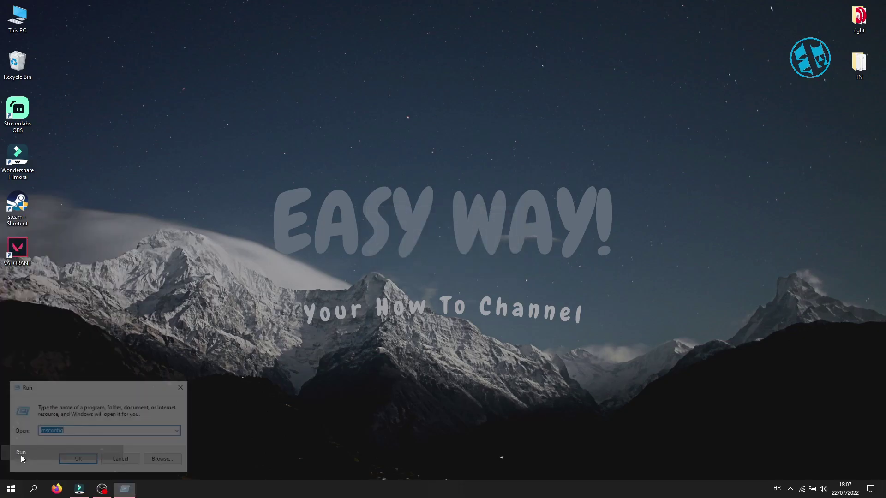
click(64, 463)
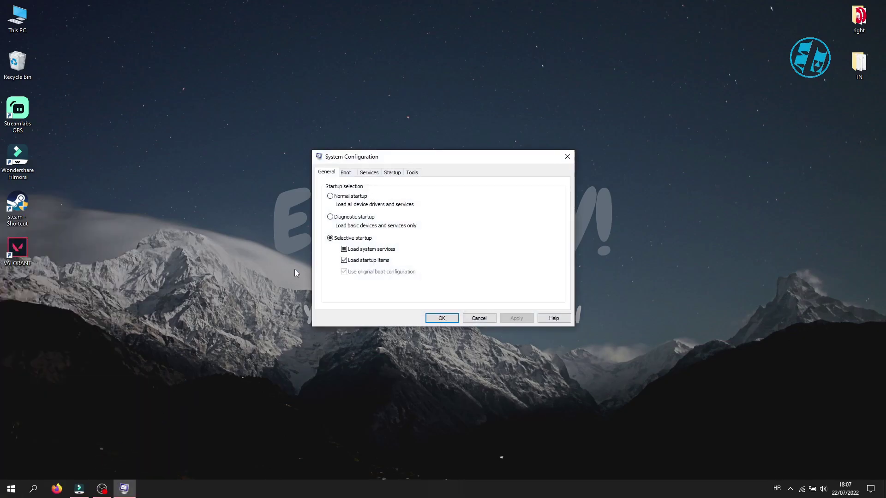
drag(433, 160, 478, 113)
click(412, 125)
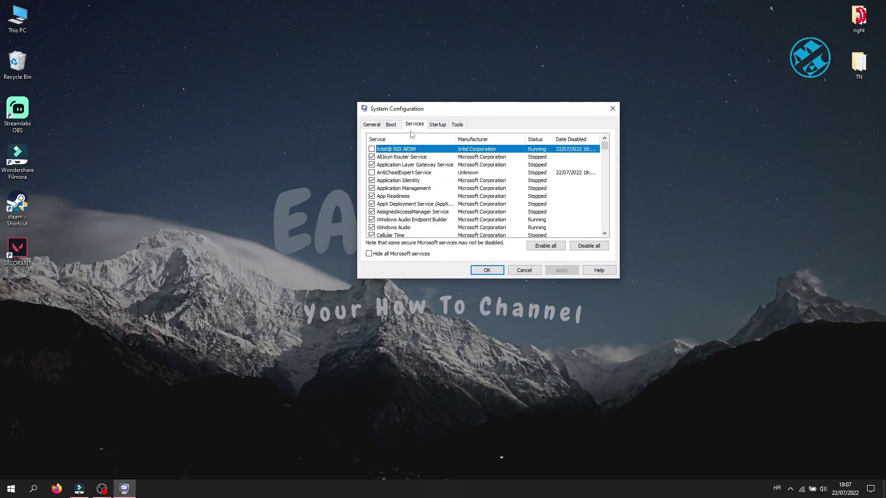
click(384, 254)
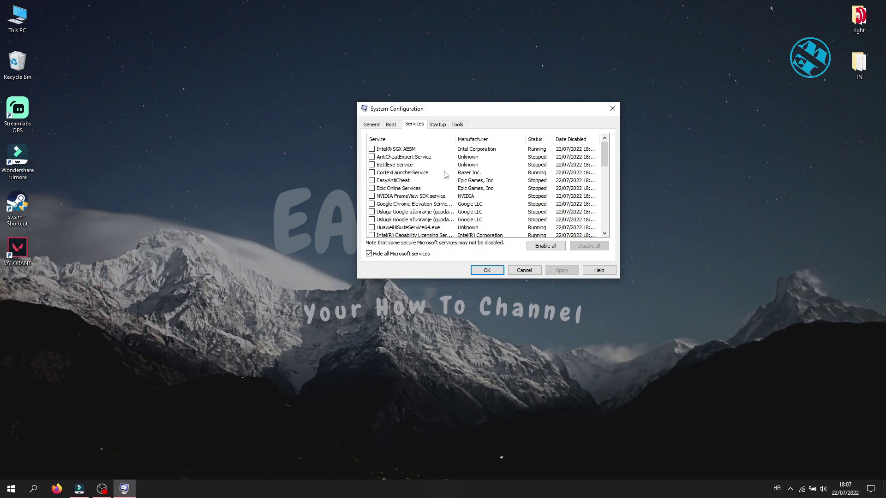
Step: Look at the Razer Synapse and Cortex panel from the hidden tray icons, then close it
click(790, 488)
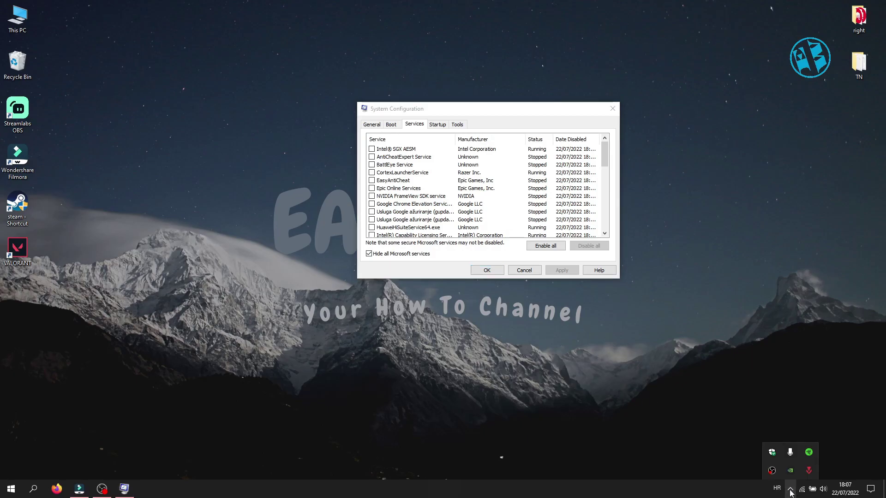
click(809, 453)
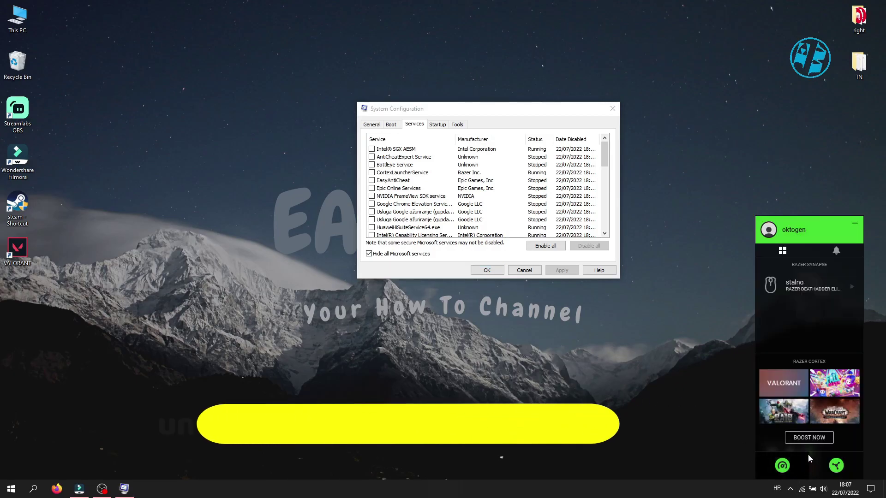
click(790, 491)
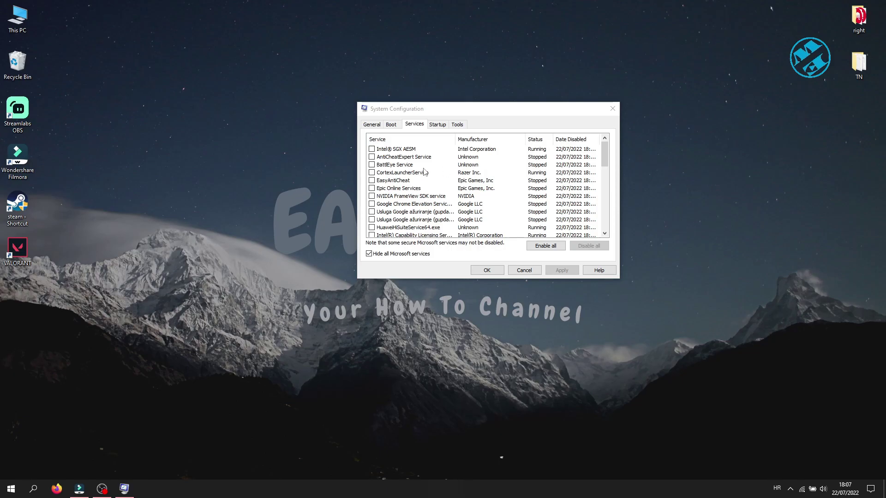
Step: Re-enable the Intel® SGX AESM service, apply, and dismiss the restart prompt
click(371, 149)
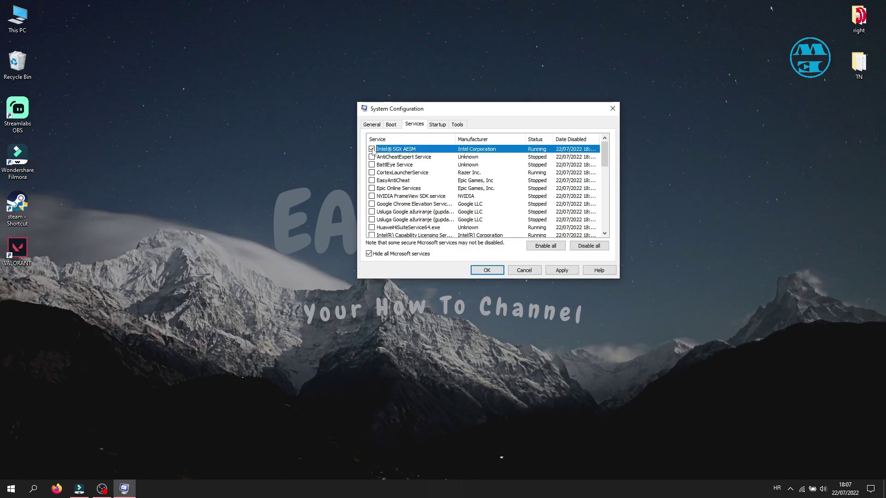
click(562, 270)
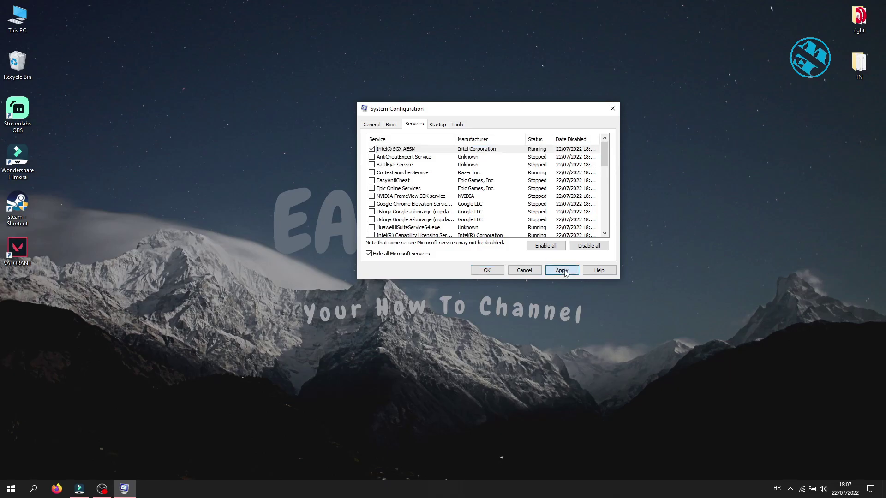
click(490, 270)
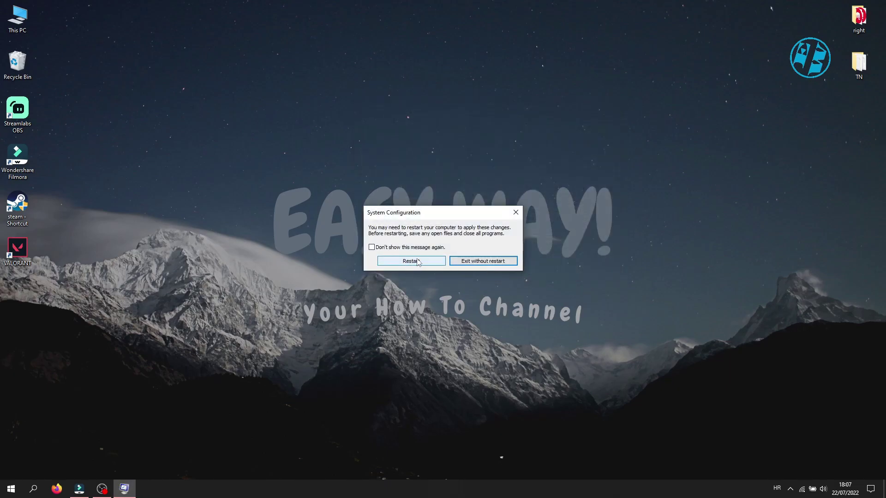
click(514, 215)
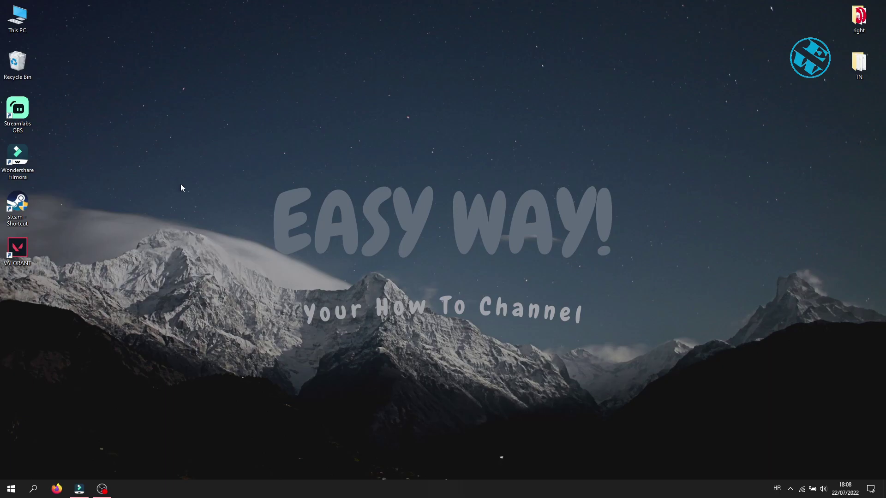
drag(240, 159, 693, 342)
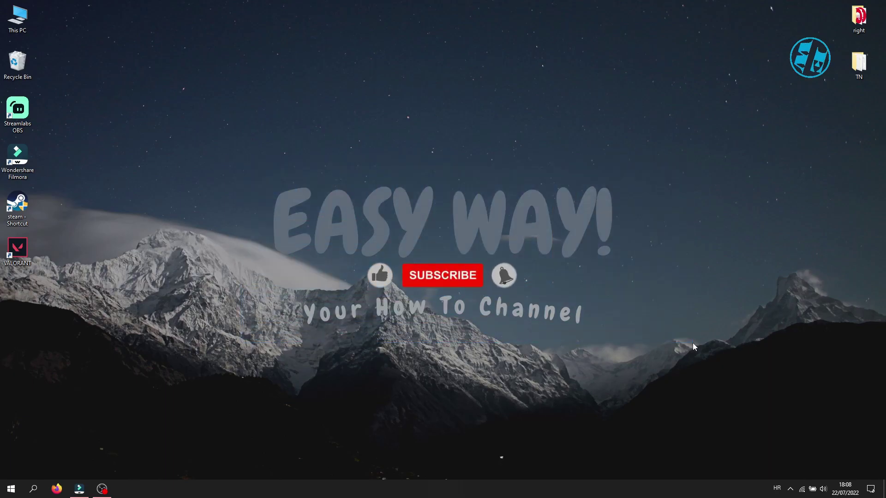